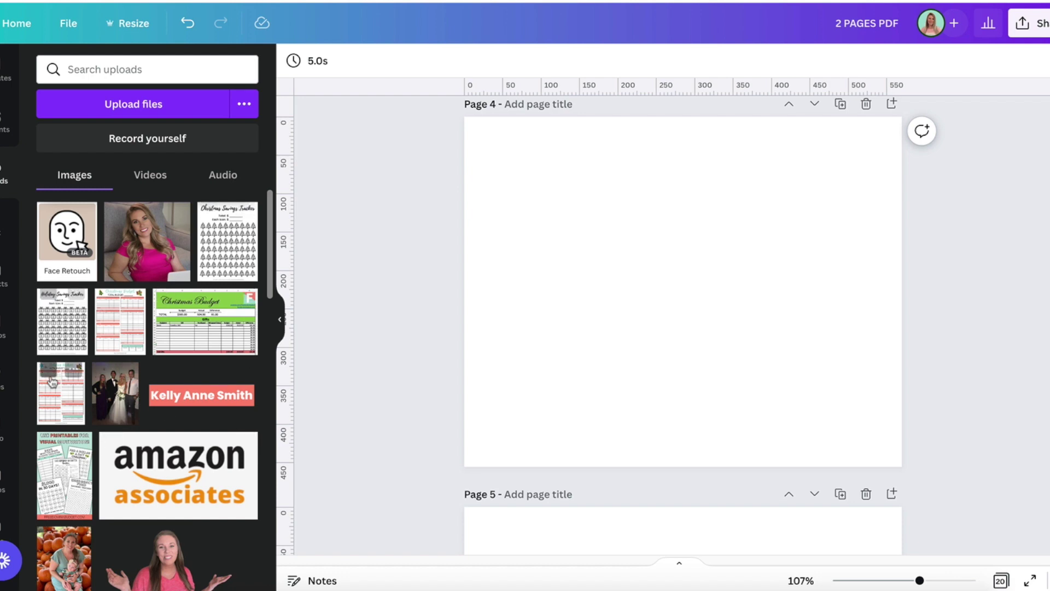
Step: Place the black-and-white January budget sheet on page 4 and turn it into a Phone 4 Smartmockup near the page's upper left
scroll(113, 338, "down", 10)
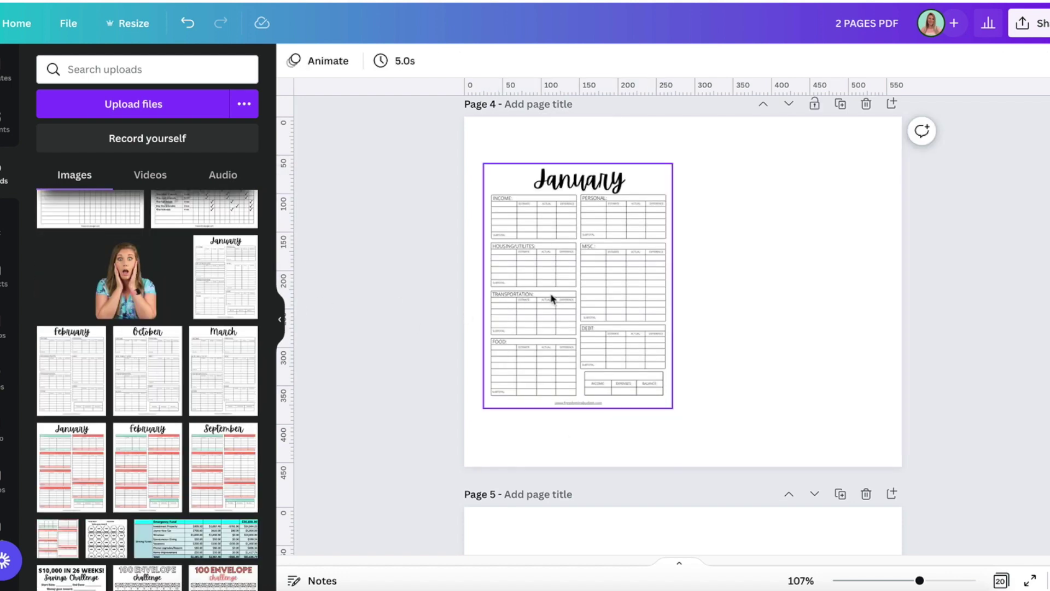
left_click_drag(574, 297, 608, 300)
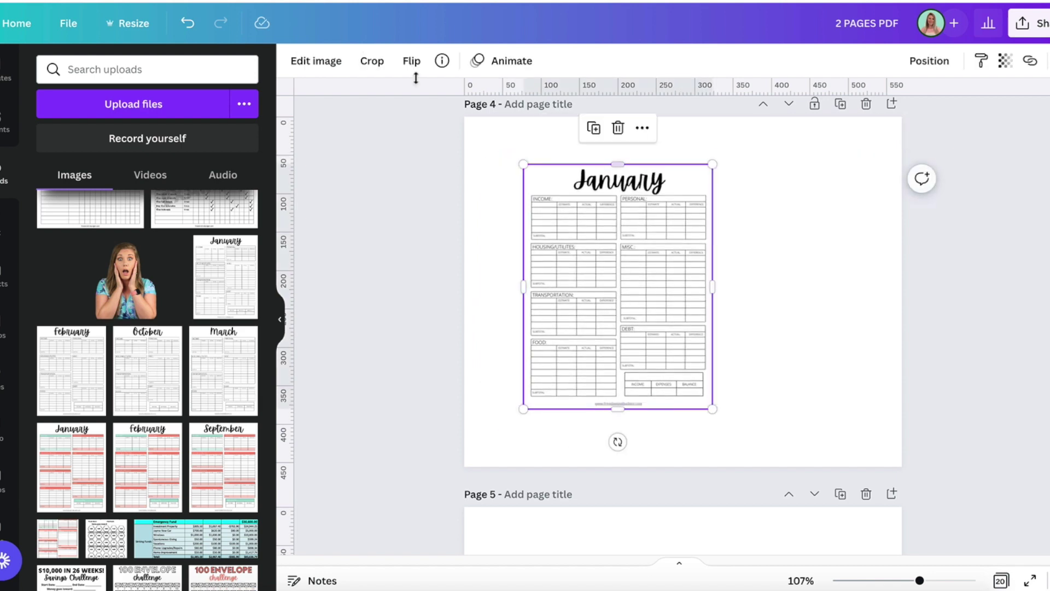
left_click(323, 73)
scroll(145, 266, "down", 9)
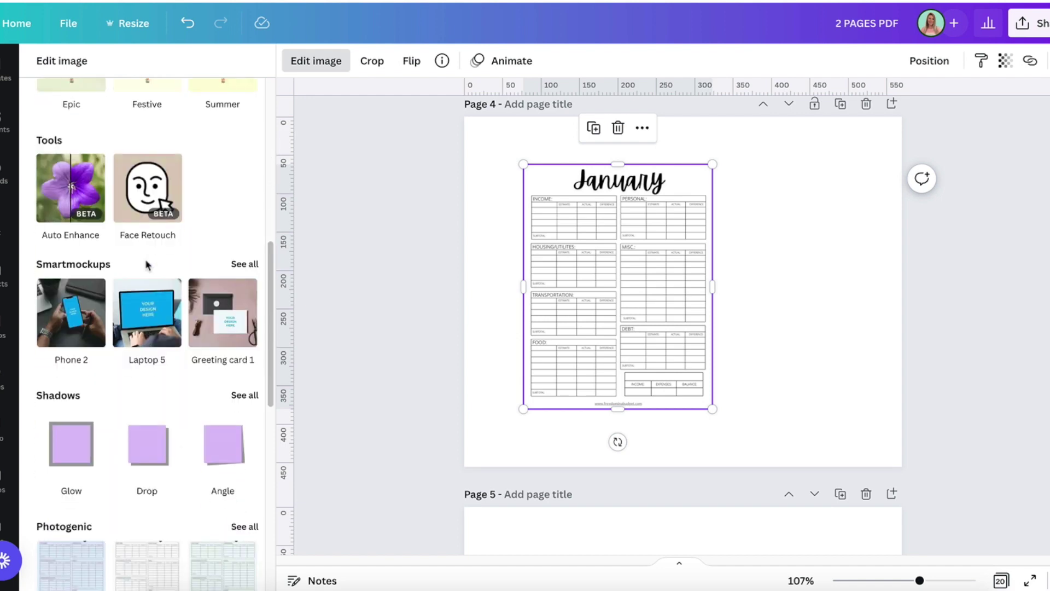
left_click(245, 265)
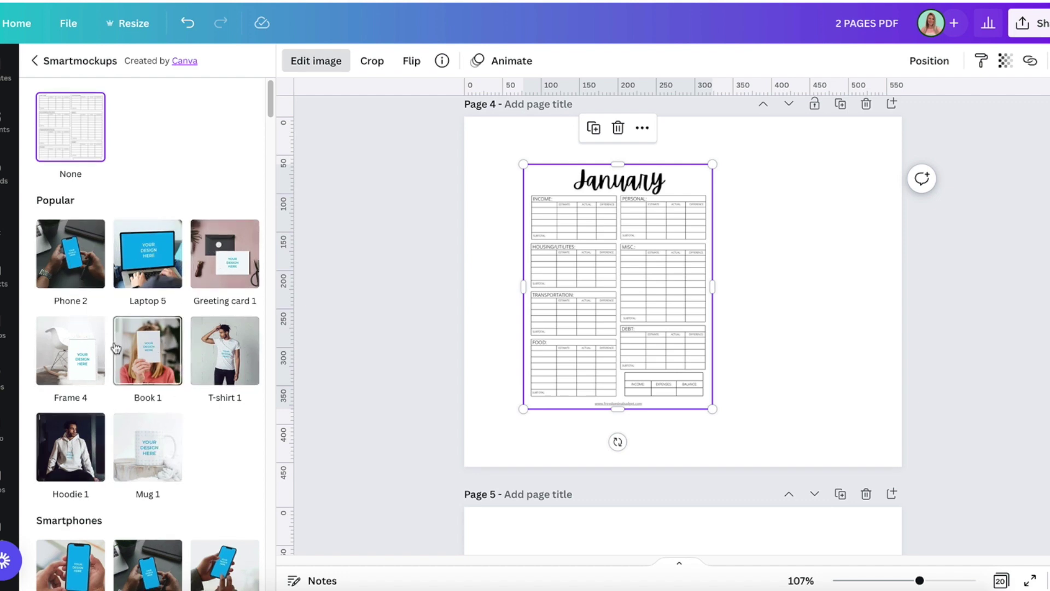
scroll(145, 437, "down", 4)
scroll(134, 423, "down", 4)
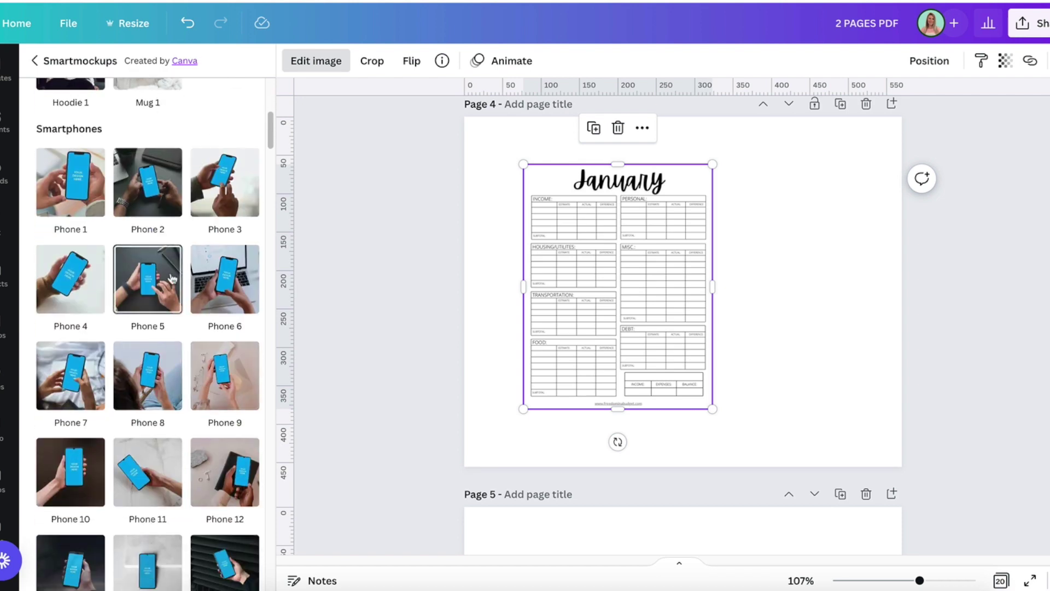
left_click(71, 284)
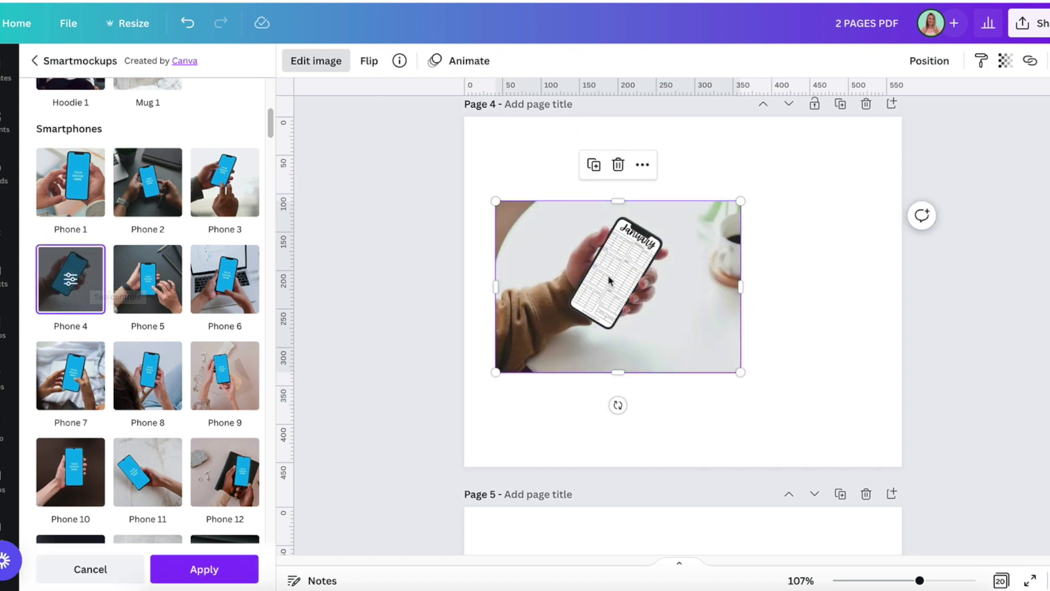
left_click_drag(654, 319, 628, 246)
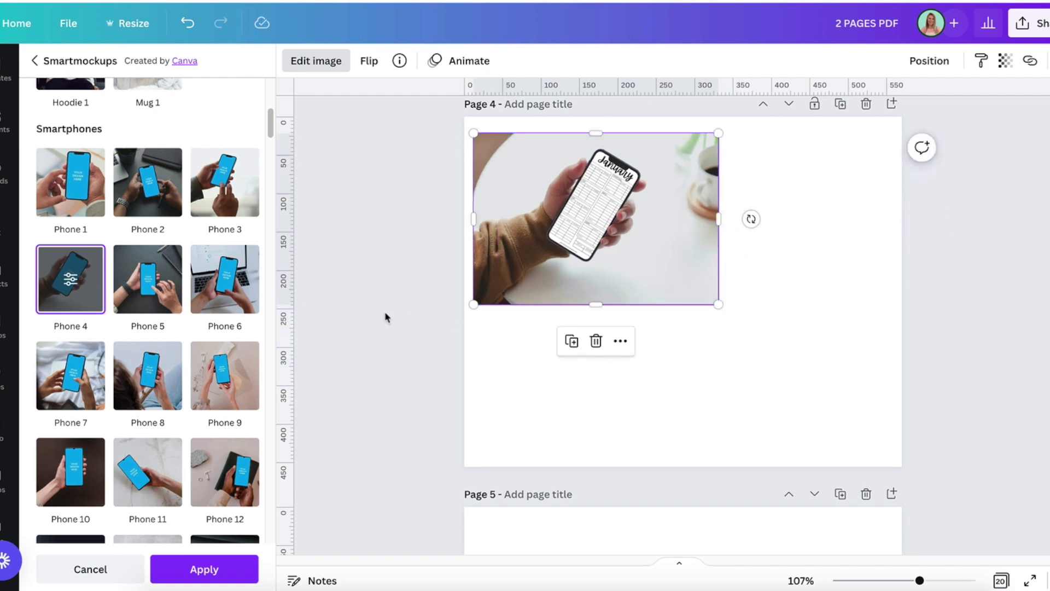
Step: Add the black-and-white February budget sheet to page 4 and apply the Laptop 5 Smartmockup to it
left_click(9, 173)
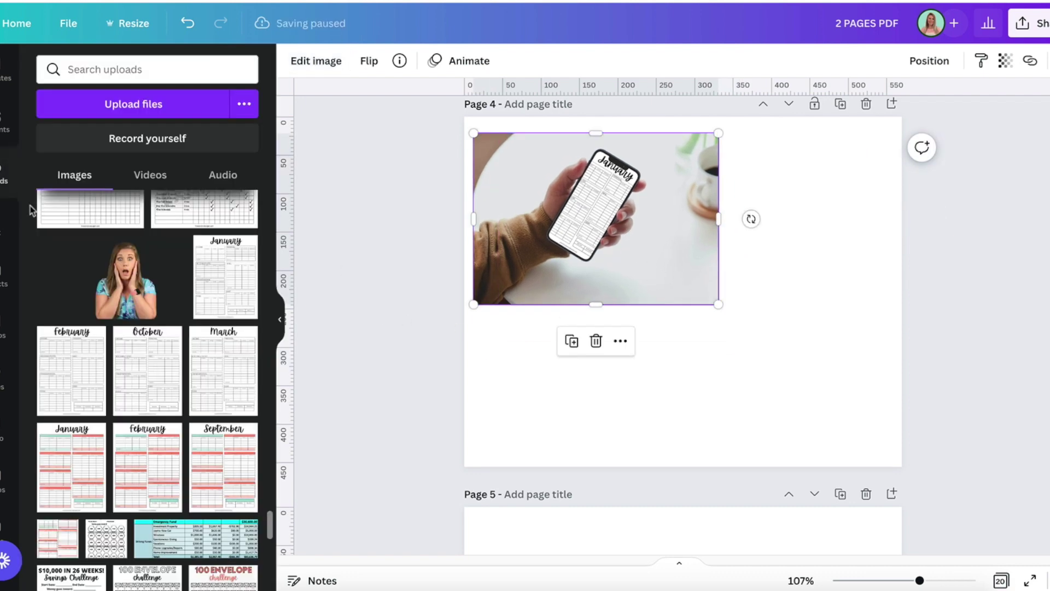
left_click(87, 383)
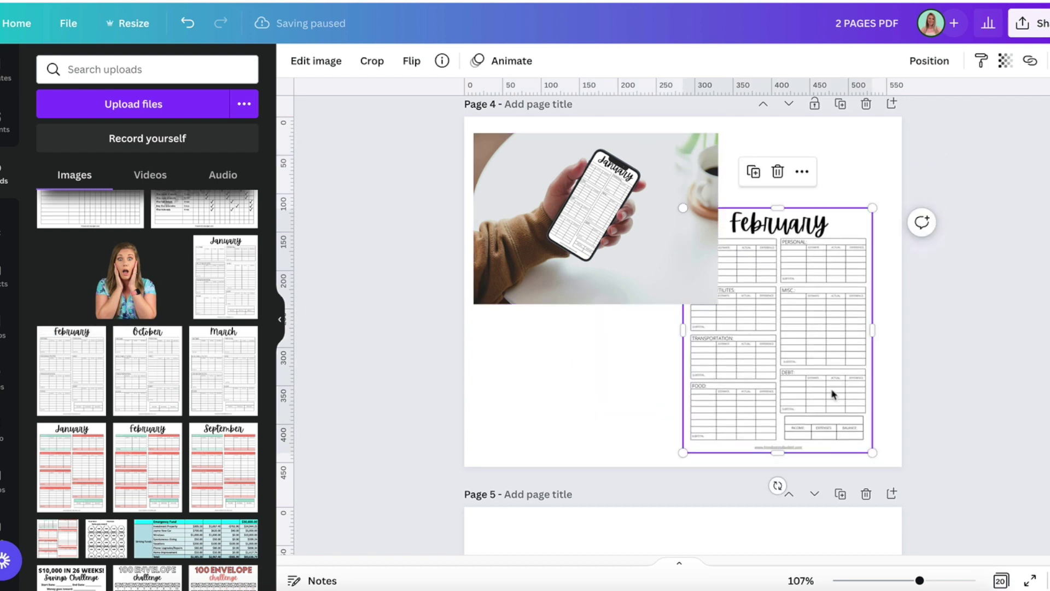
left_click(307, 62)
scroll(138, 320, "down", 8)
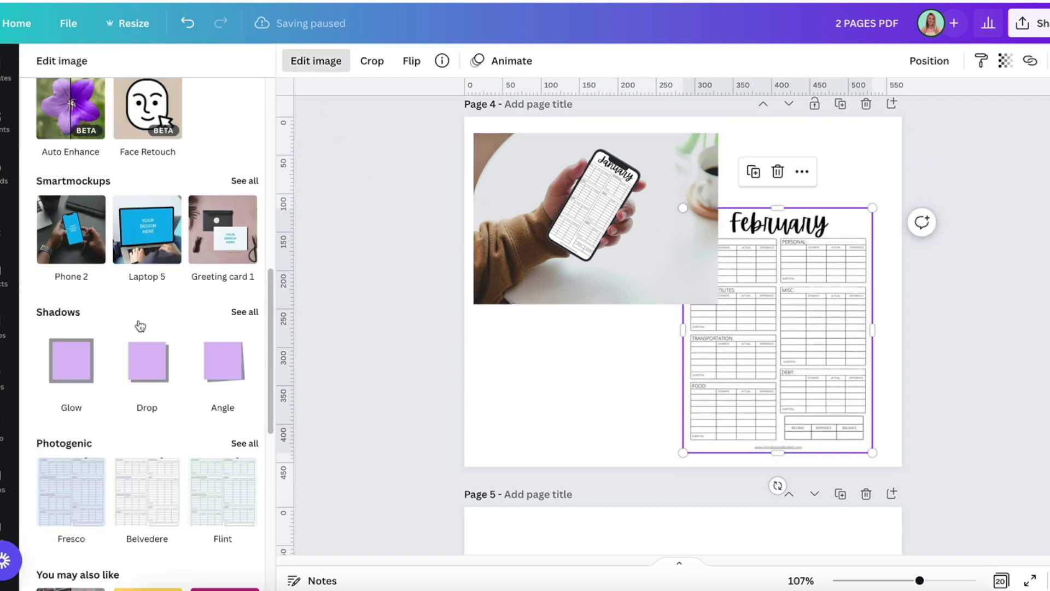
left_click(241, 304)
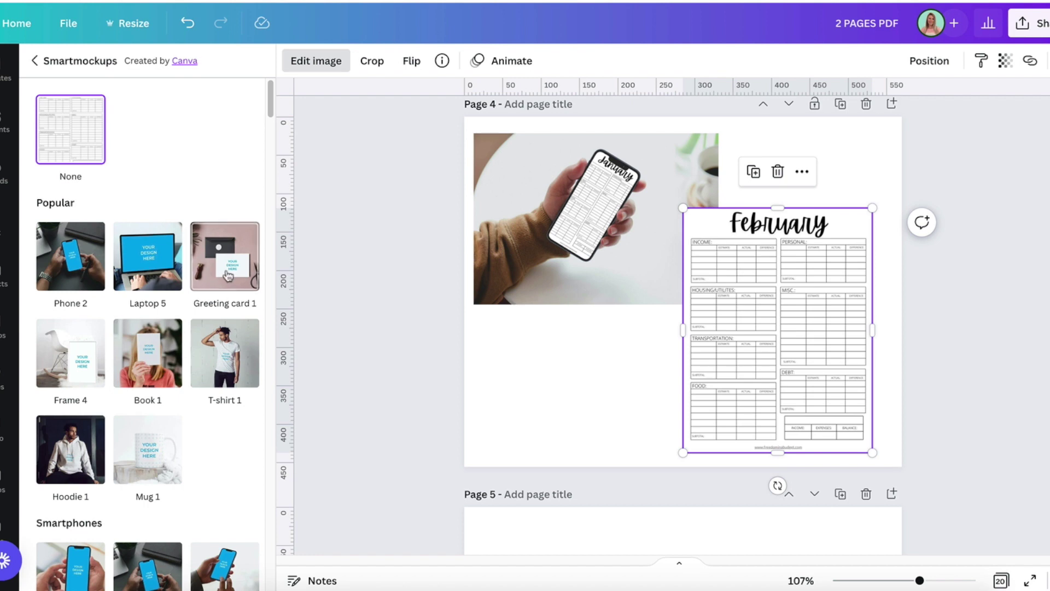
left_click(153, 274)
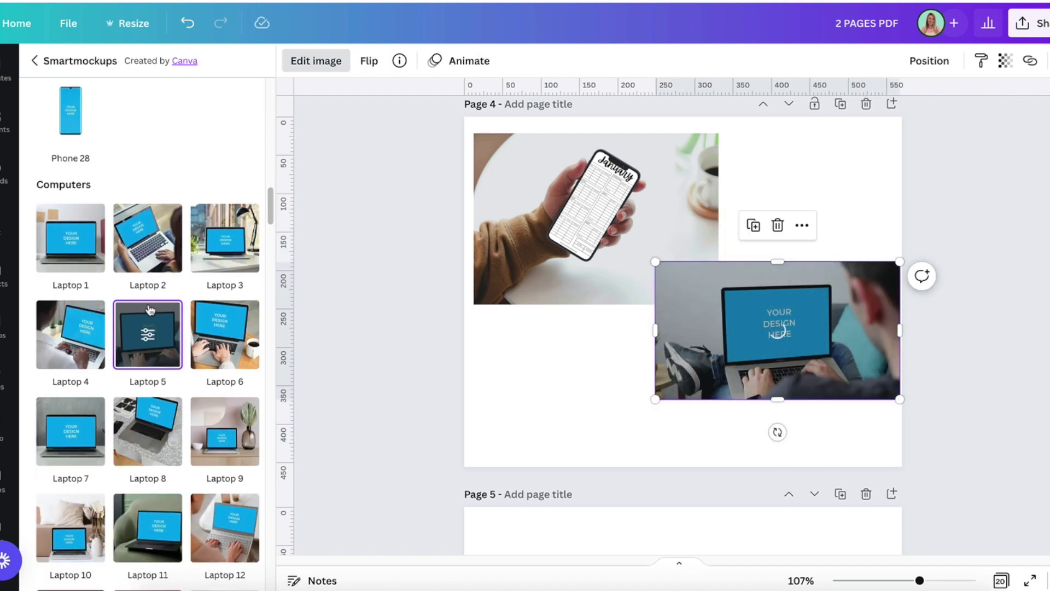
scroll(150, 310, "down", 2)
scroll(151, 310, "down", 1)
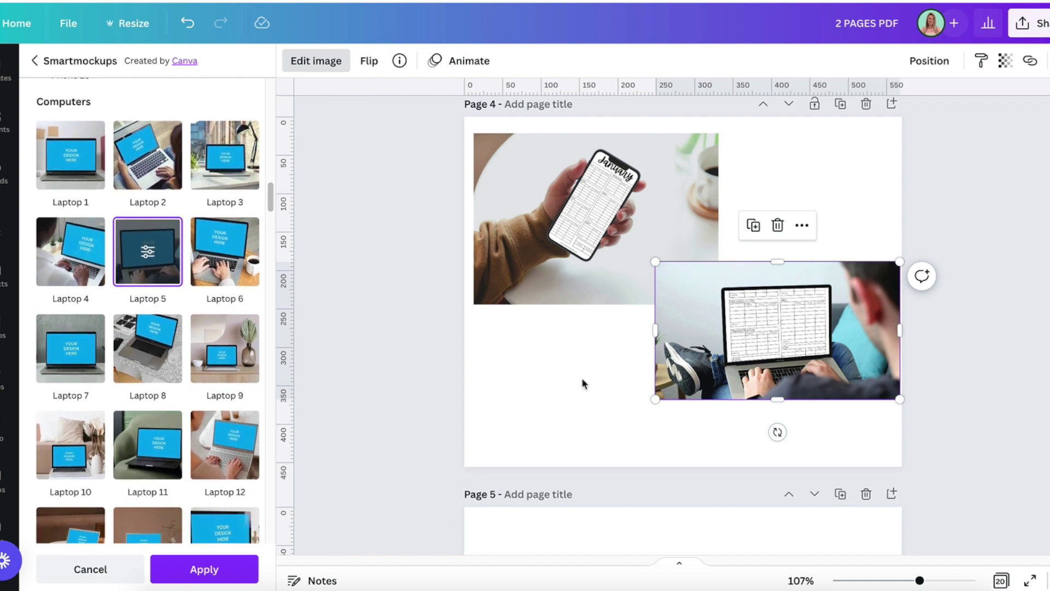
Step: Browse the remaining computer Smartmockups and move the February laptop mockup up beside the phone mockup
scroll(230, 397, "down", 4)
scroll(196, 404, "down", 9)
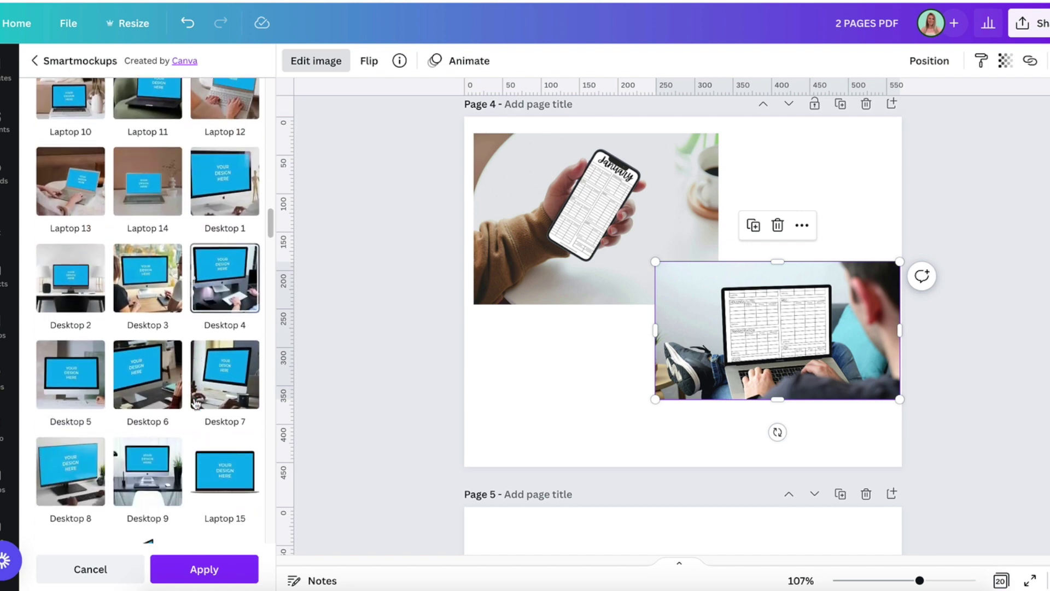
scroll(196, 404, "up", 2)
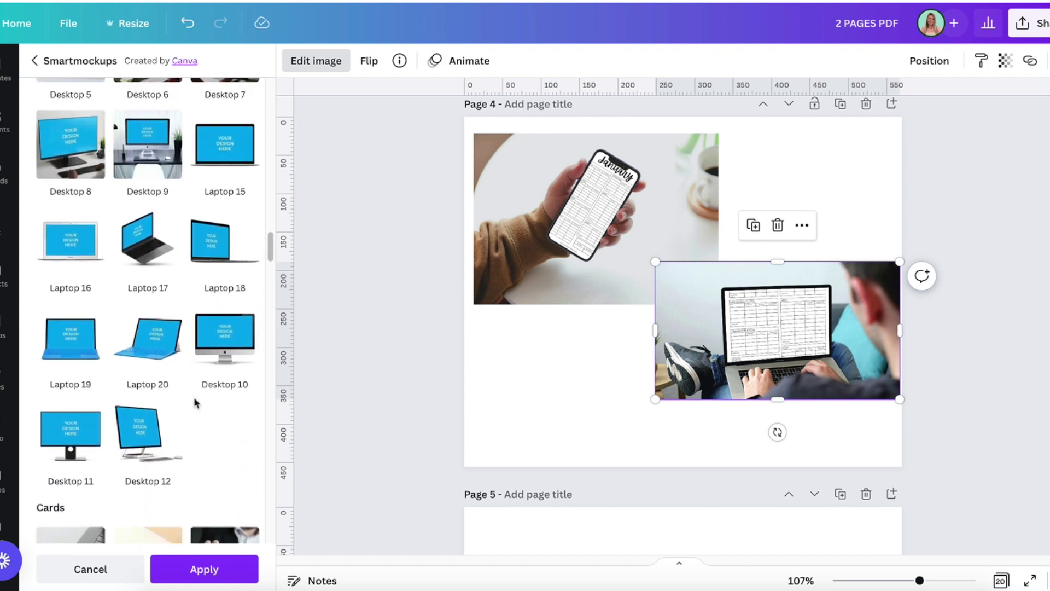
left_click_drag(801, 366, 800, 275)
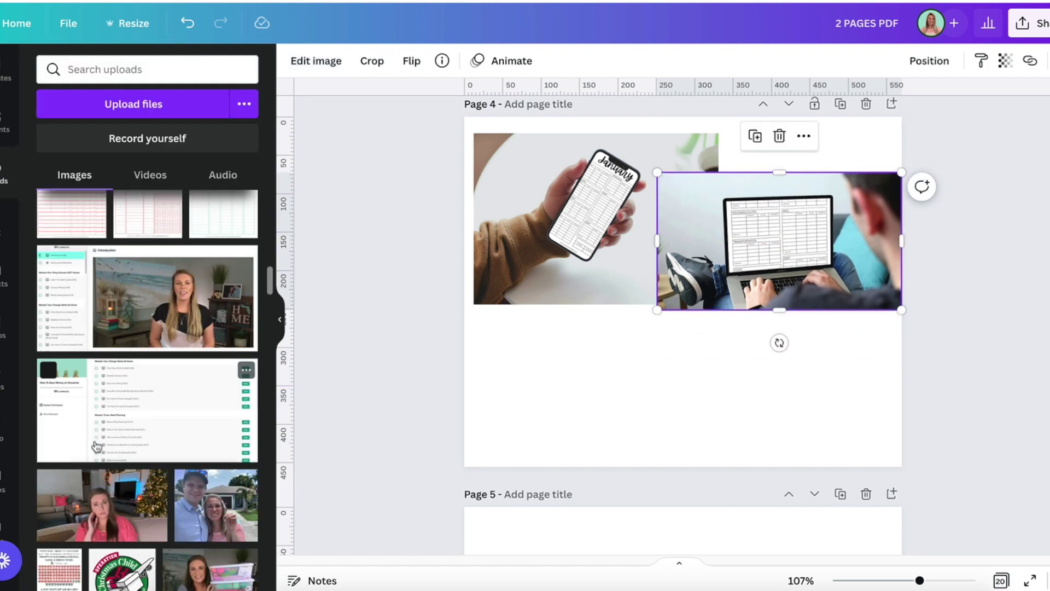
Step: Place the grocery course curriculum screenshot below the mockups on page 4 and delete the February laptop mockup
left_click_drag(158, 429, 632, 397)
left_click(536, 241)
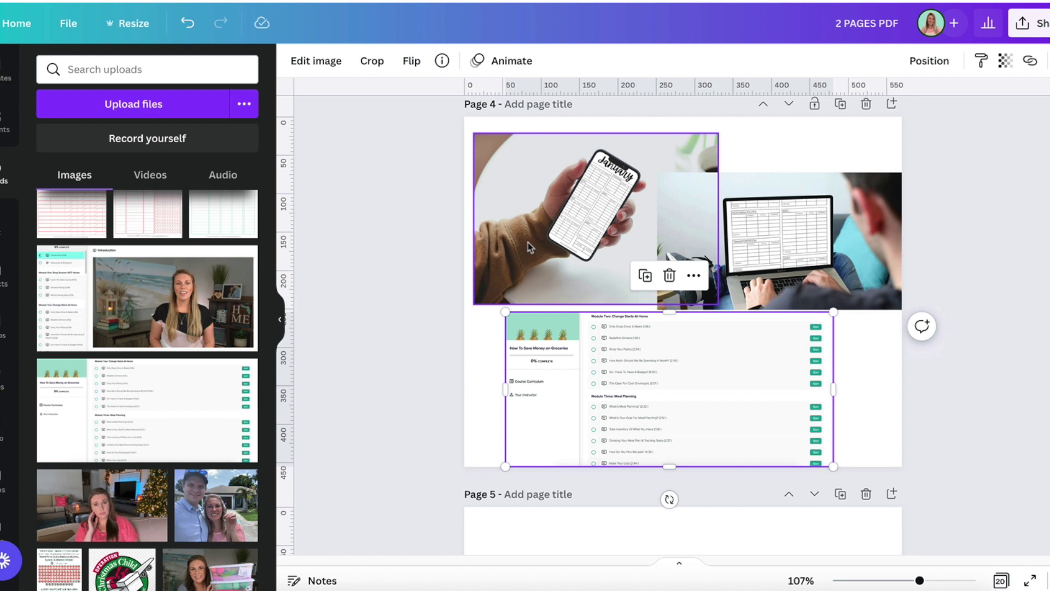
left_click(897, 243)
key("Delete")
left_click(730, 361)
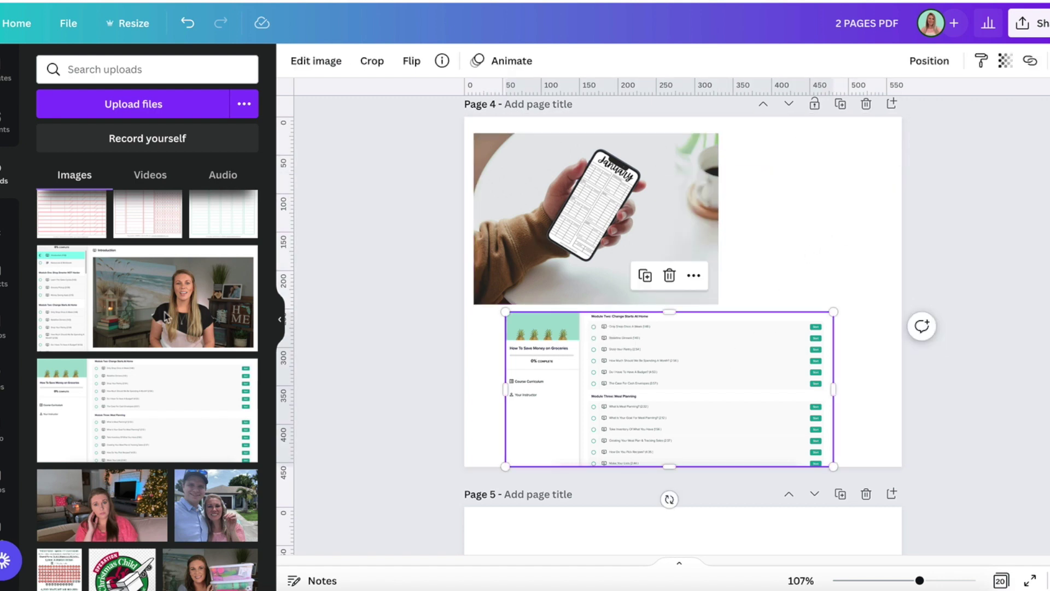
Step: Apply the Laptop 5 Smartmockup to the course curriculum screenshot and move it within the lower right of page 4
left_click(316, 61)
scroll(88, 346, "down", 10)
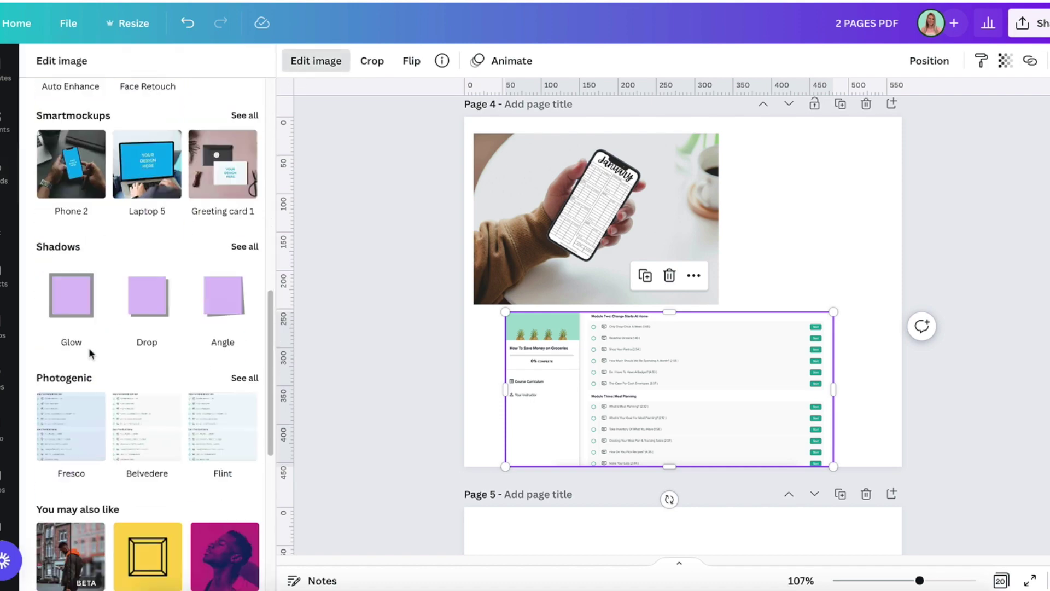
scroll(88, 347, "up", 2)
left_click(244, 196)
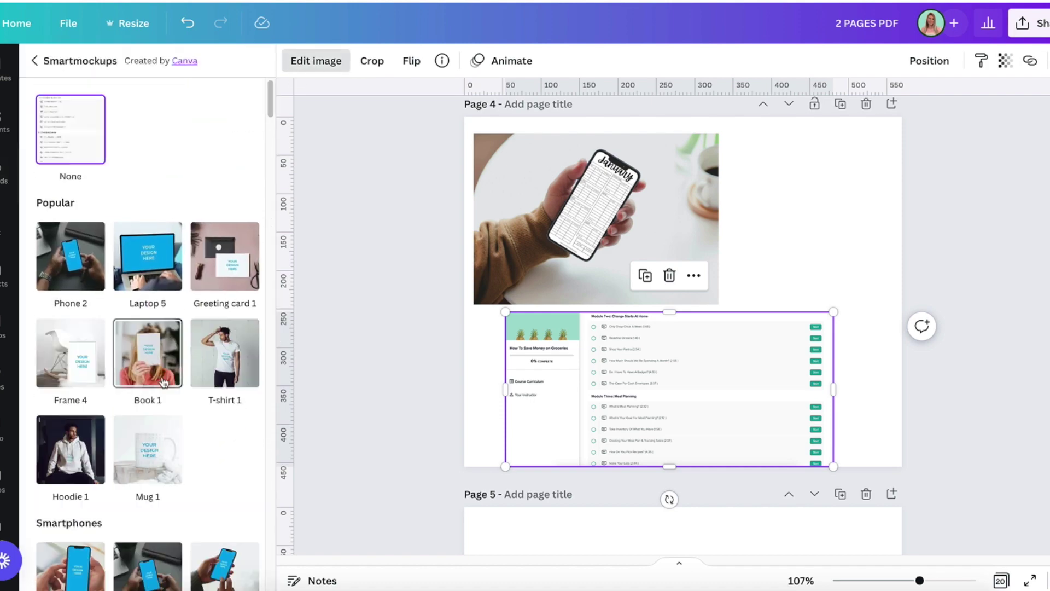
scroll(161, 377, "down", 15)
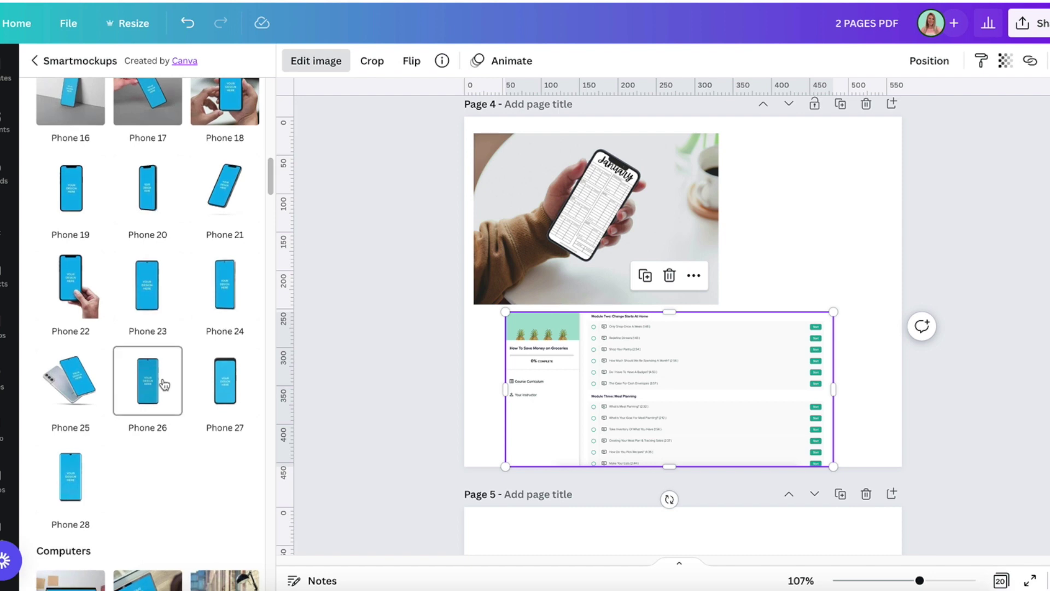
scroll(163, 384, "down", 5)
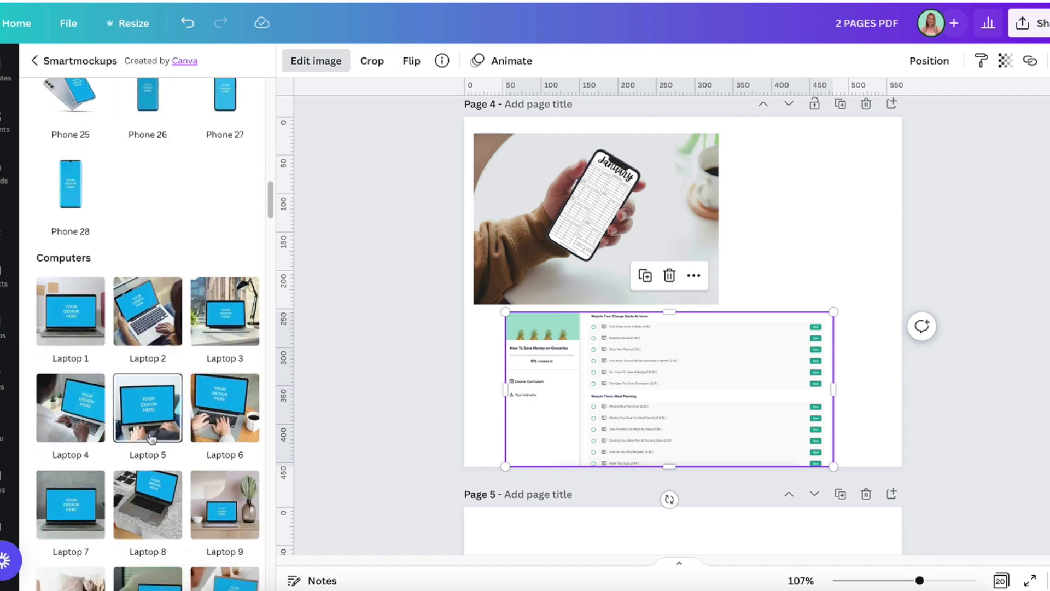
scroll(137, 464, "down", 2)
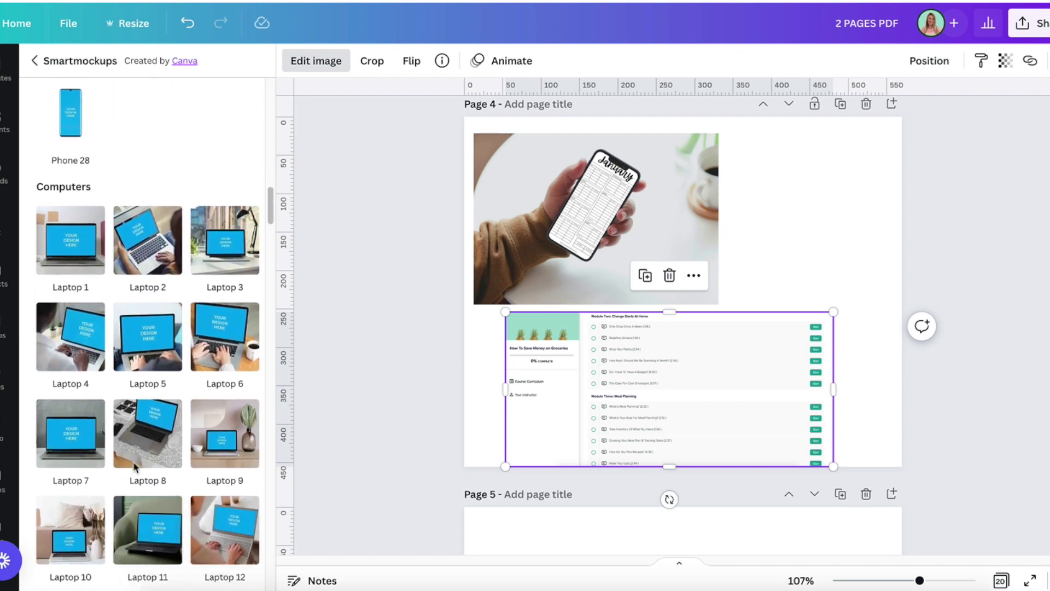
left_click(134, 347)
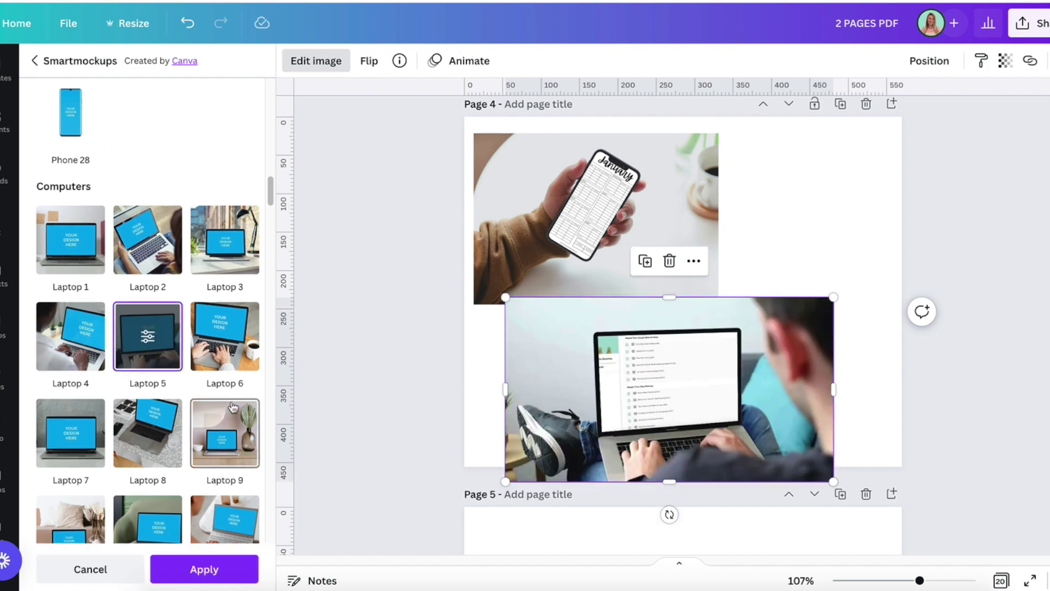
left_click_drag(805, 391, 866, 365)
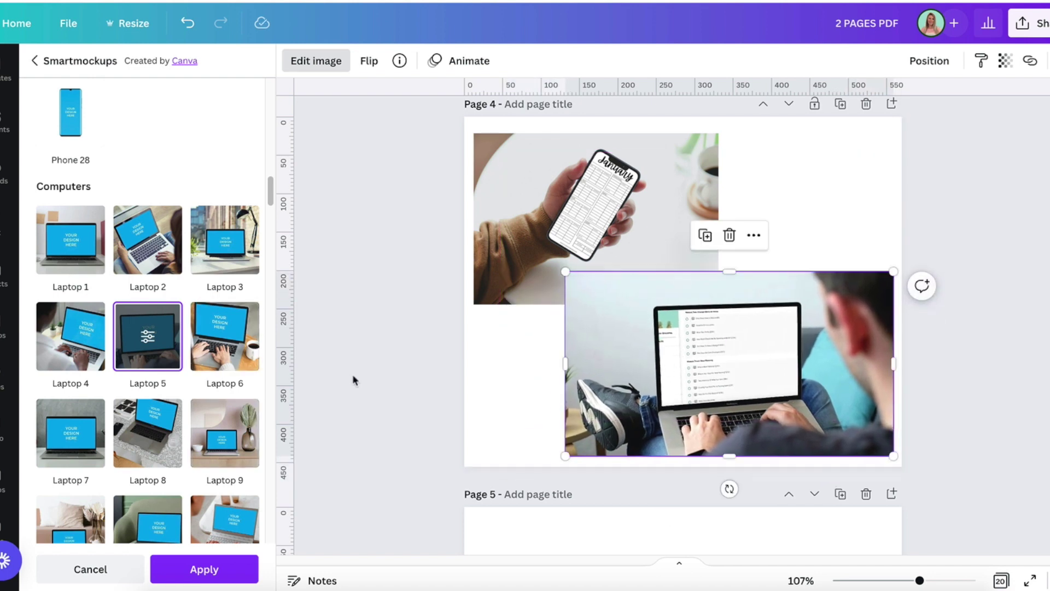
Step: Upload the "Edit Photos with Face Retouch in Canva" thumbnail image from the computer to the uploads
scroll(167, 410, "down", 1)
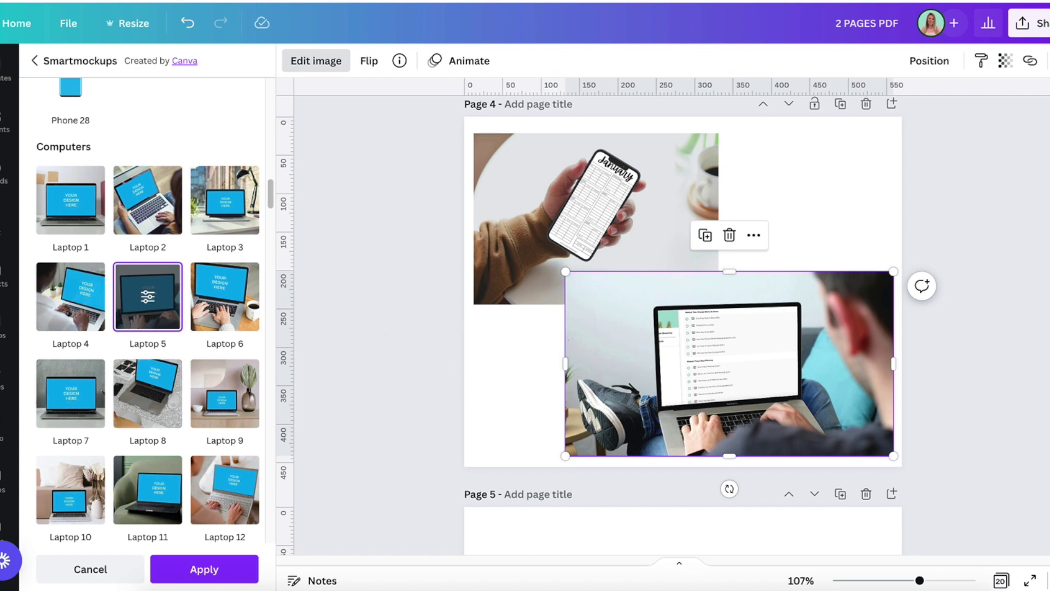
key("super+Tab")
left_click_drag(918, 321, 76, 339)
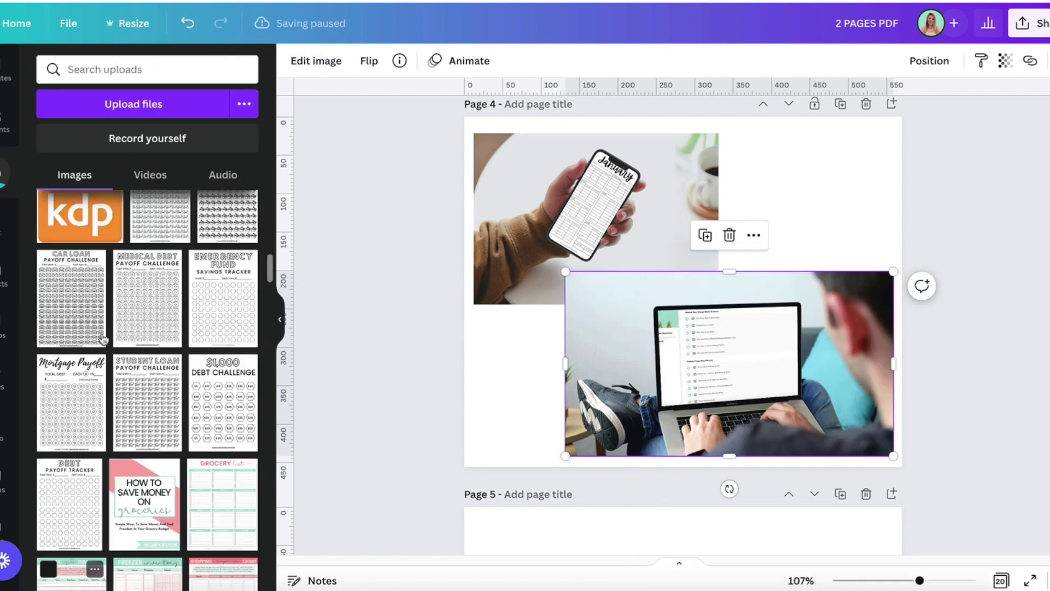
left_click(386, 316)
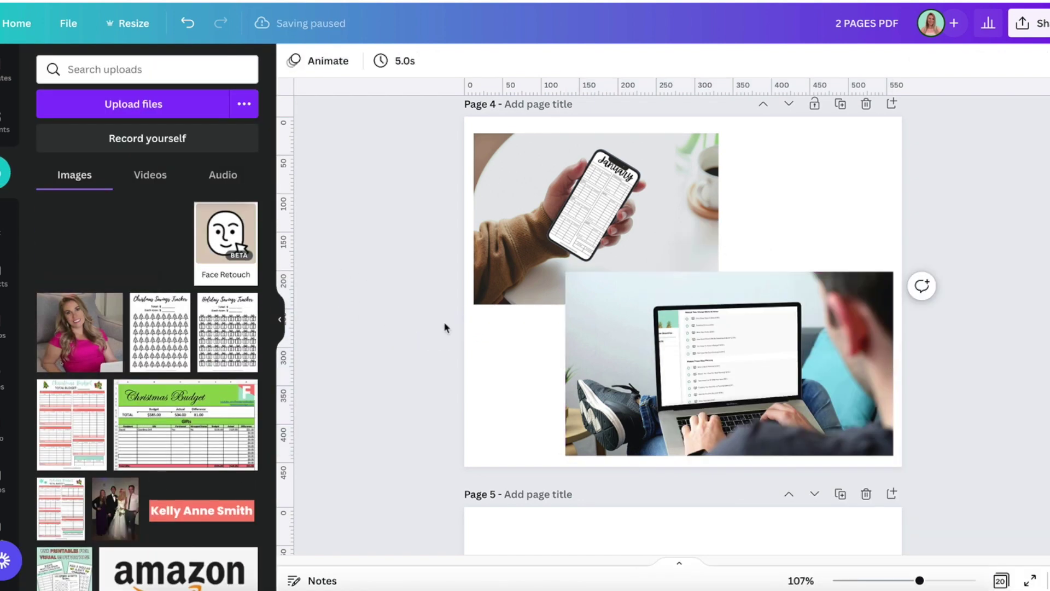
Step: Delete the course laptop mockup and the January phone mockup from page 4
left_click(500, 389)
left_click(733, 373)
key("Delete")
left_click_drag(830, 291, 615, 222)
key("Delete")
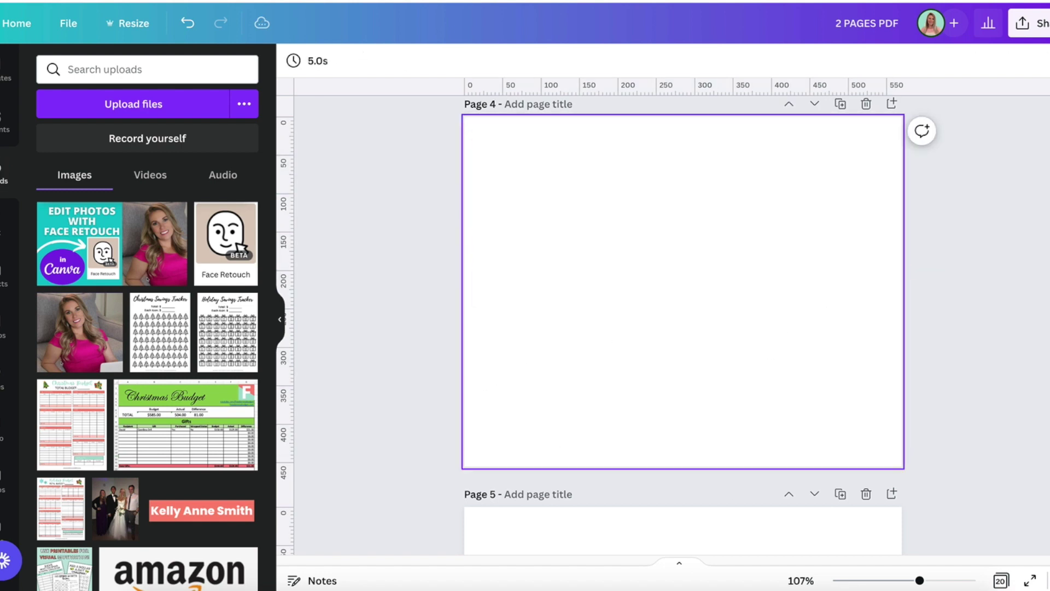
Step: Add the uploaded "Edit Photos with Face Retouch" thumbnail to page 4 and apply the Laptop 13 Smartmockup to it
left_click(88, 240)
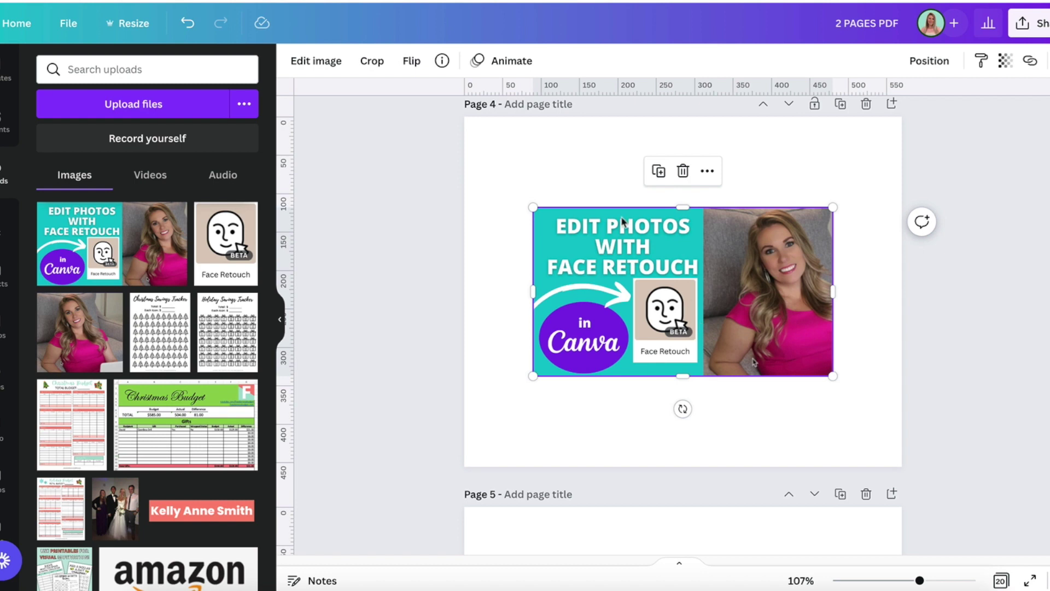
left_click(313, 61)
scroll(120, 377, "down", 6)
scroll(121, 382, "down", 6)
scroll(120, 381, "up", 7)
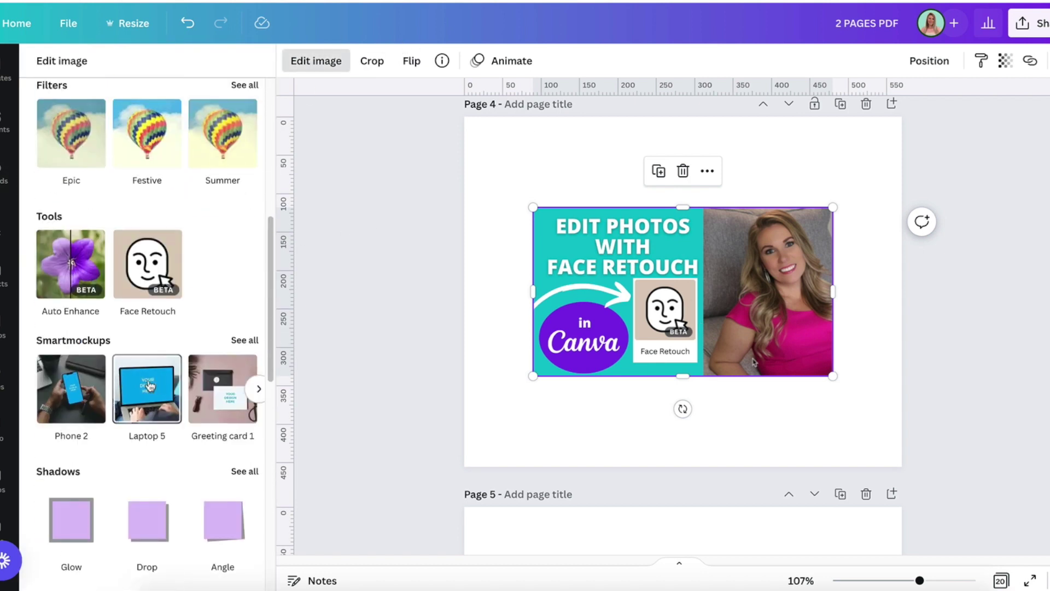
left_click(244, 340)
scroll(219, 383, "down", 5)
scroll(203, 396, "down", 18)
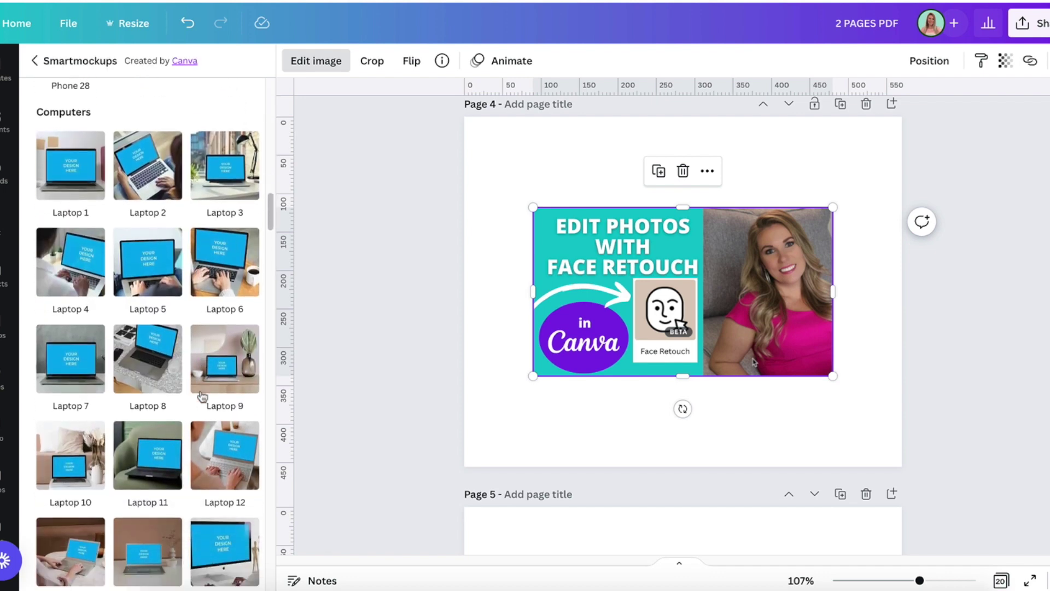
scroll(202, 397, "down", 2)
scroll(202, 396, "down", 1)
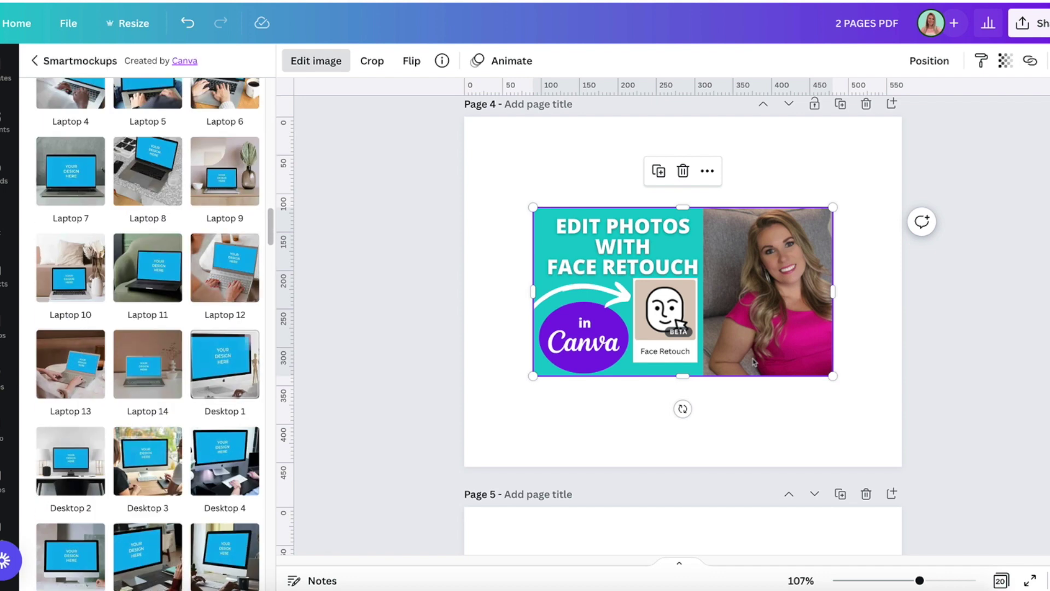
left_click(70, 364)
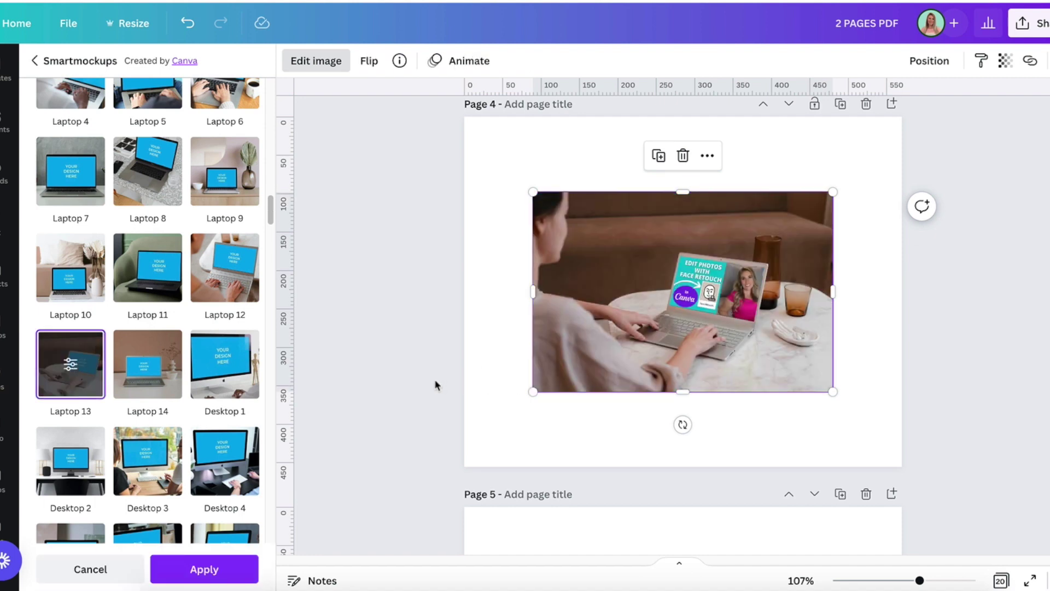
left_click(436, 385)
left_click(719, 429)
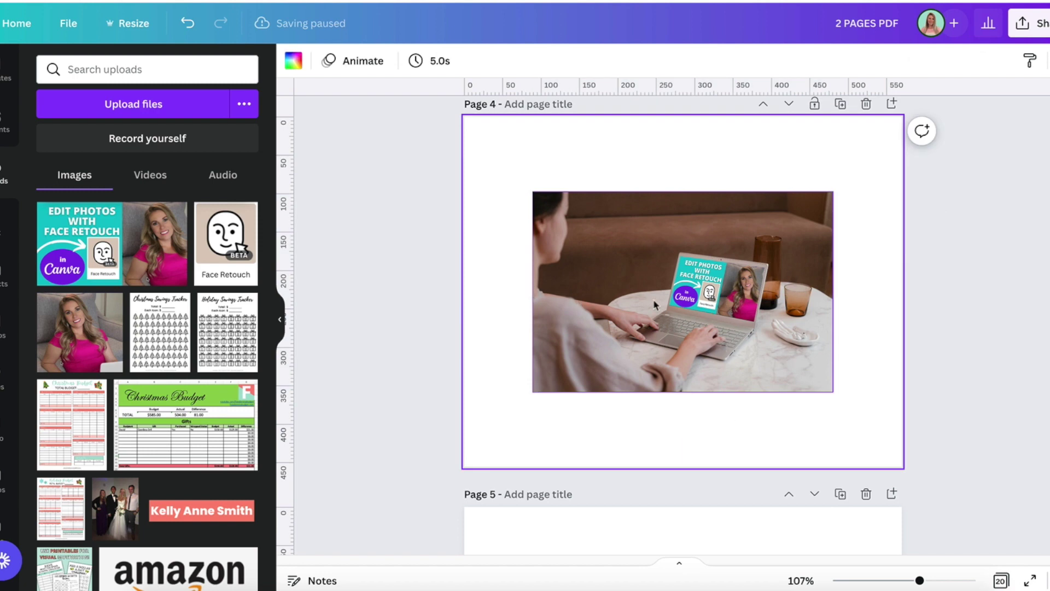
Step: Move the laptop mockup toward the upper-left part of page 4
left_click_drag(655, 304, 612, 266)
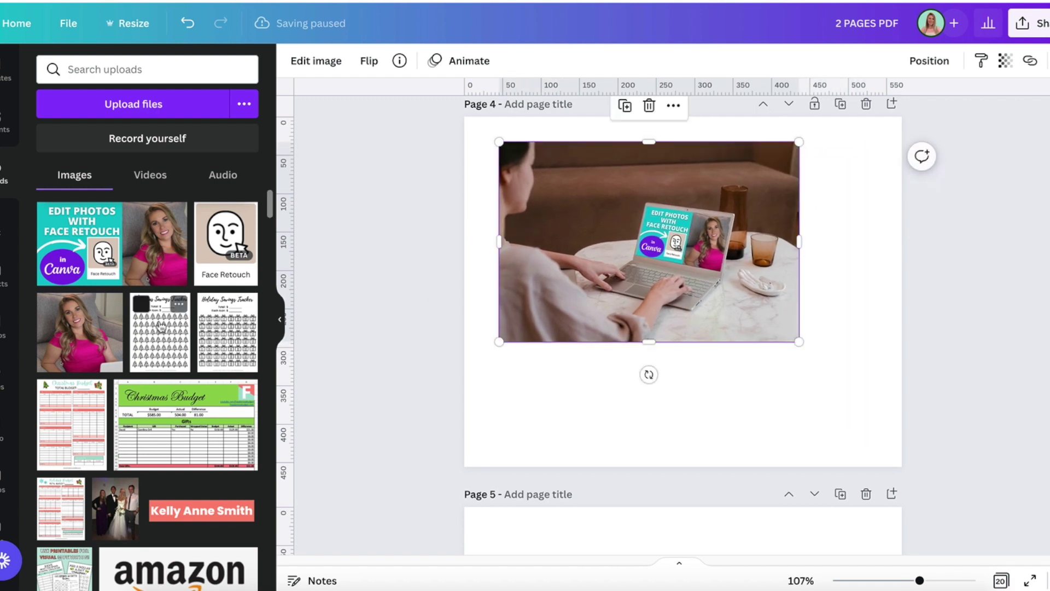
scroll(173, 320, "down", 2)
left_click(591, 220)
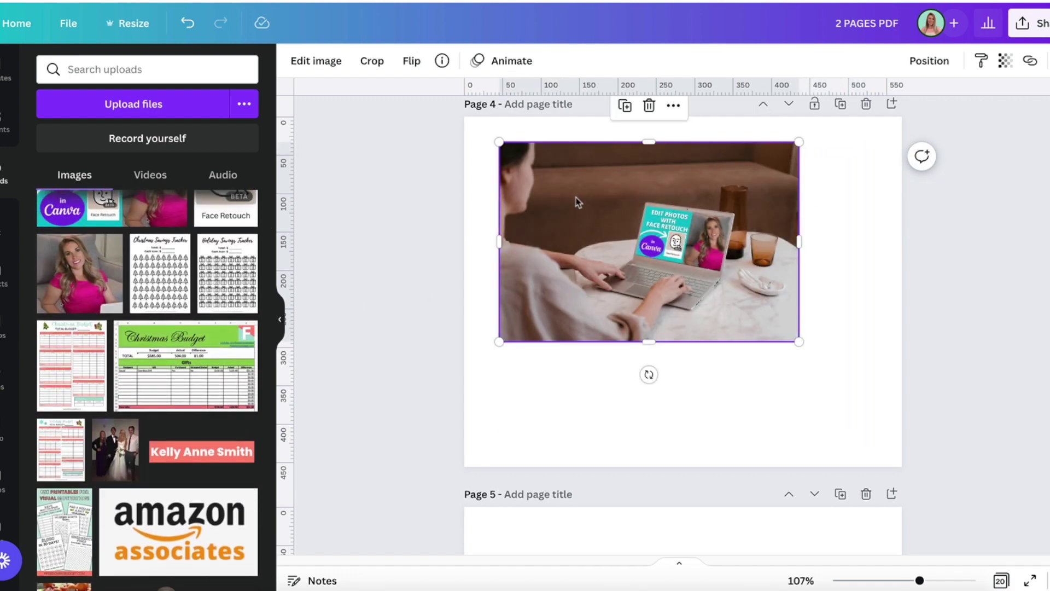
Step: Add the Christmas Savings Tracker to the lower-right area of page 4 and try the T-shirt 8 Smartmockup on it
left_click(160, 274)
left_click_drag(727, 305, 825, 356)
left_click(316, 60)
scroll(131, 382, "down", 5)
scroll(130, 417, "down", 2)
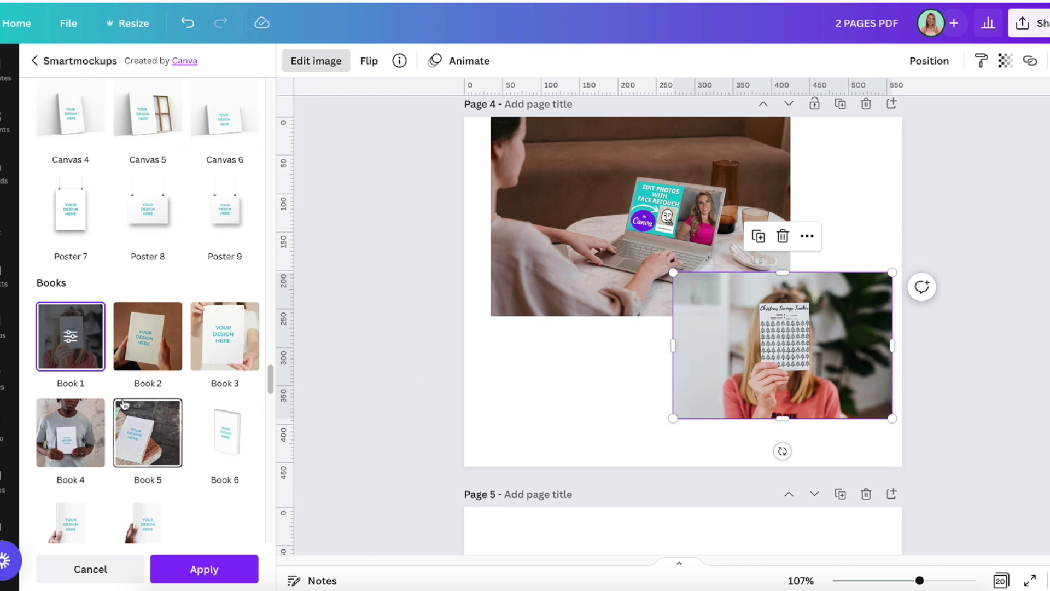
scroll(124, 404, "down", 3)
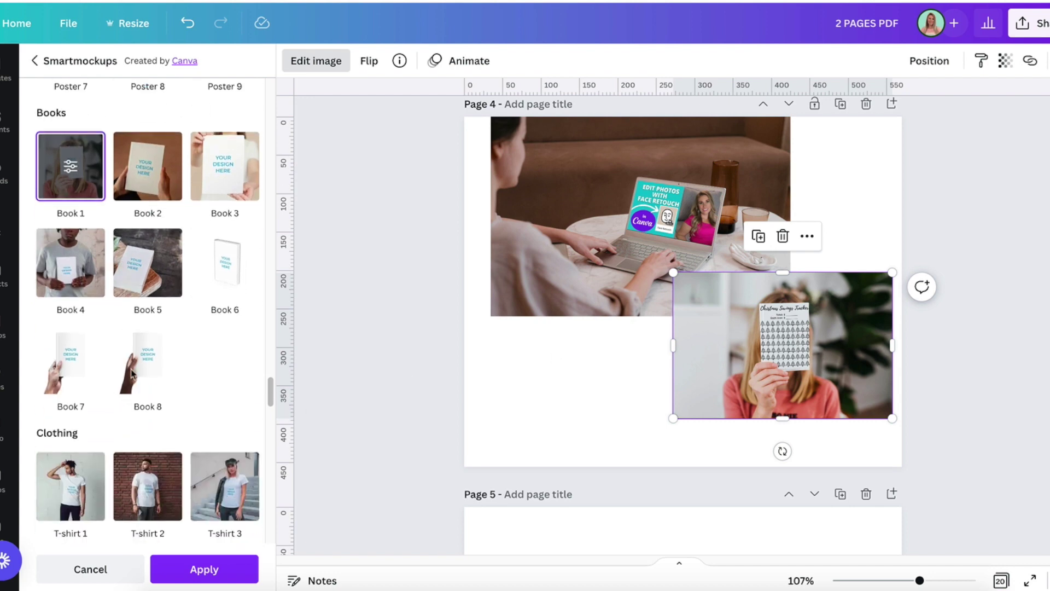
scroll(164, 301, "down", 7)
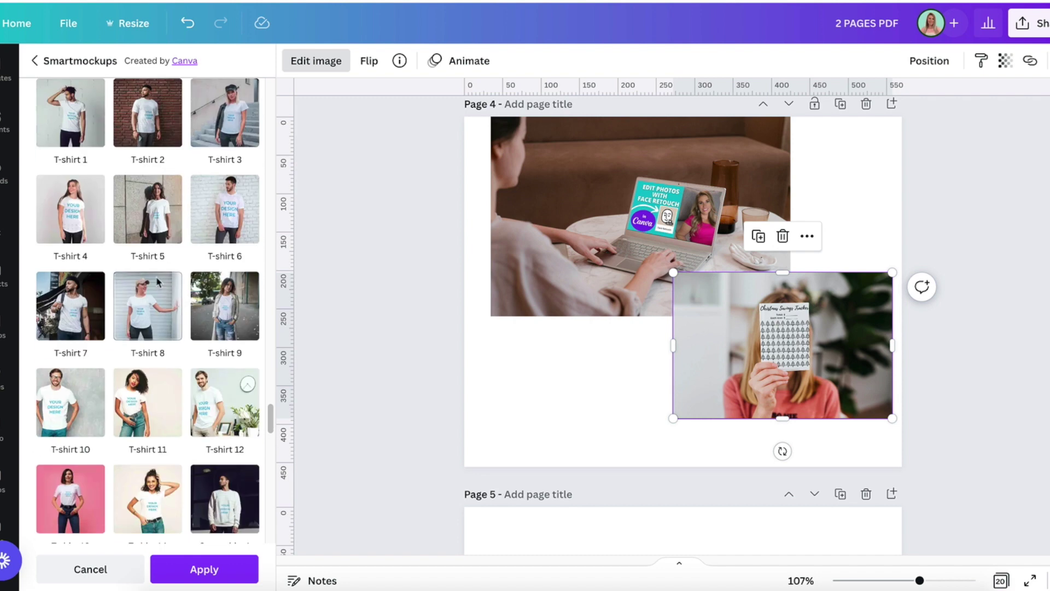
left_click(150, 315)
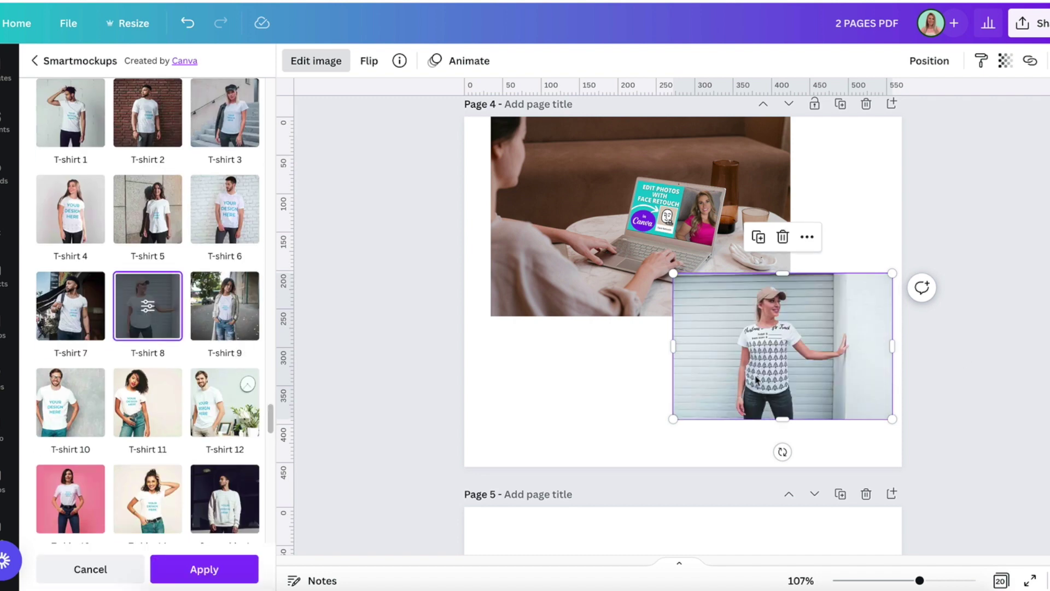
scroll(201, 408, "down", 3)
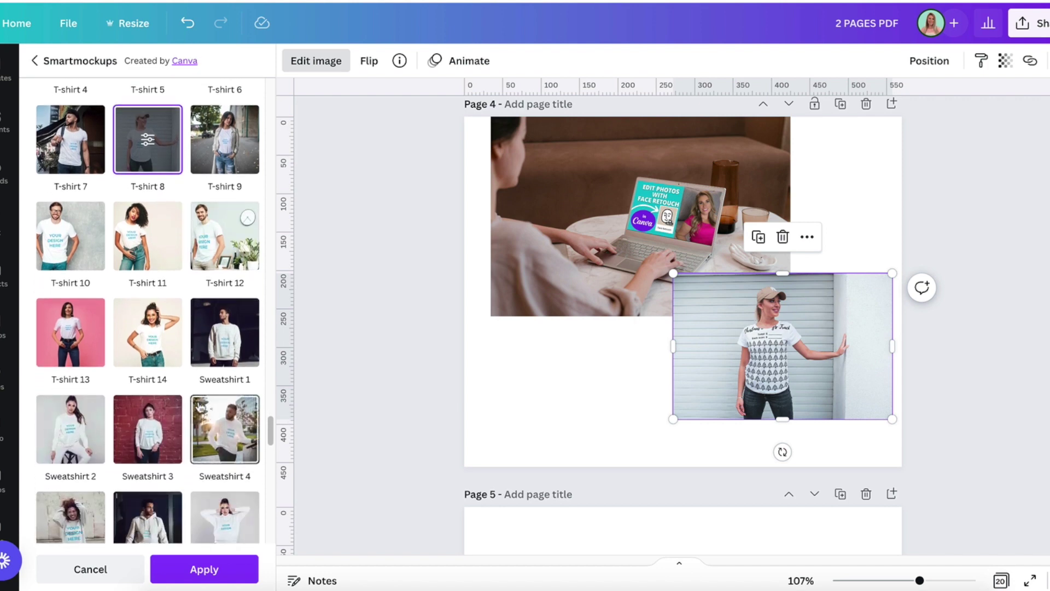
scroll(201, 407, "up", 2)
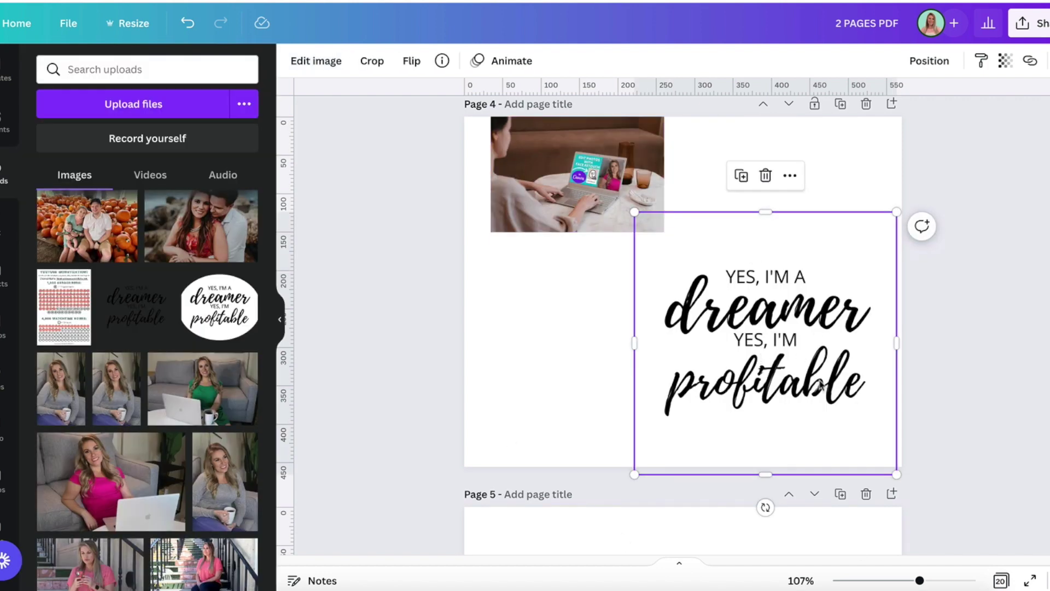
Step: Apply the T-shirt 8 Smartmockup to the "Yes, I'm a dreamer, yes, I'm profitable" design on page 4
left_click(335, 68)
scroll(147, 377, "down", 10)
scroll(146, 376, "down", 5)
scroll(145, 364, "up", 10)
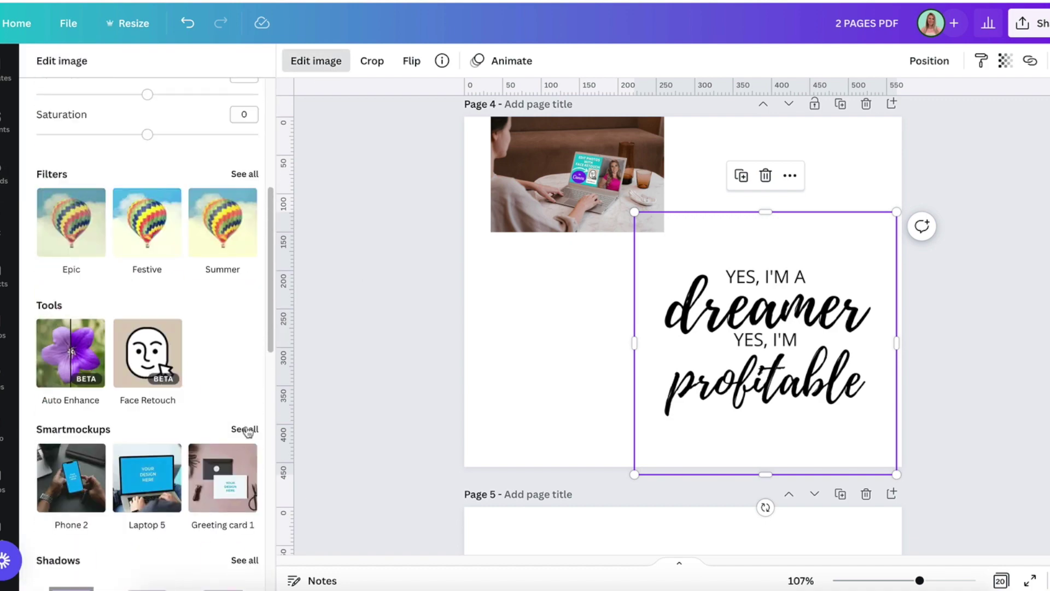
left_click(242, 430)
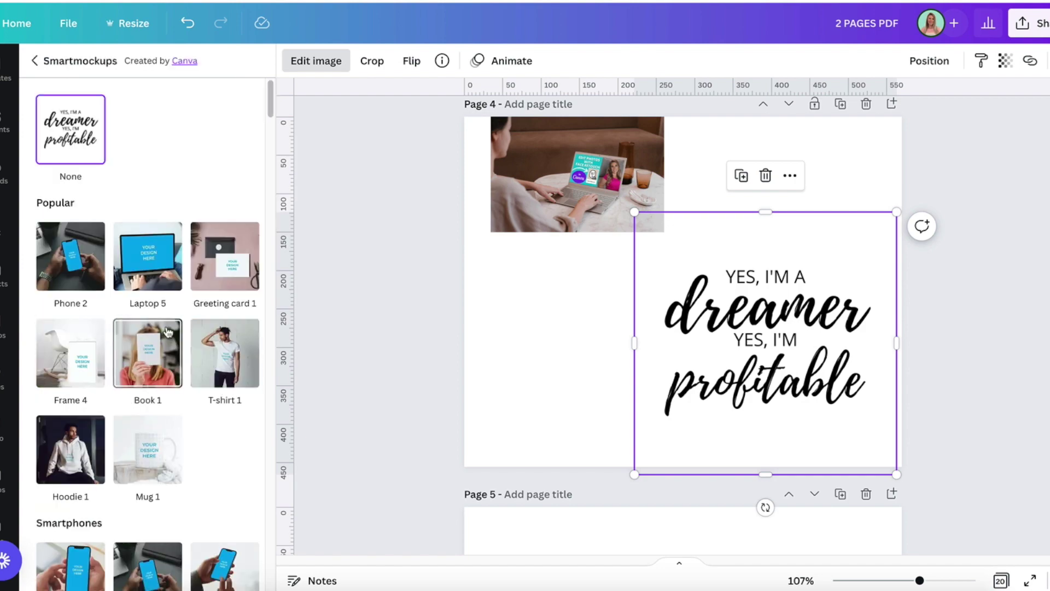
scroll(185, 429, "down", 20)
scroll(185, 432, "down", 15)
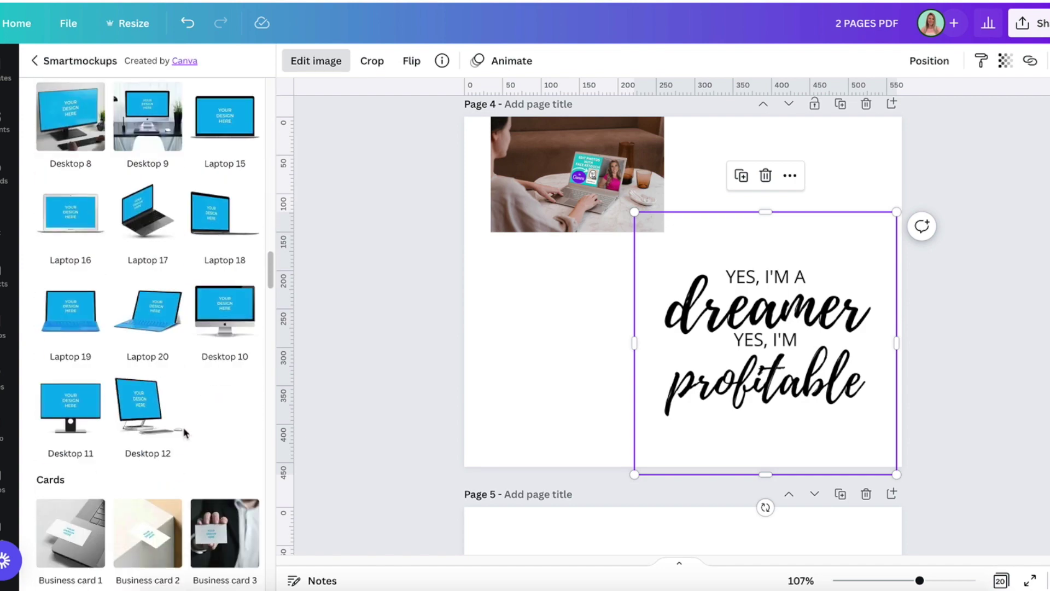
scroll(184, 432, "down", 15)
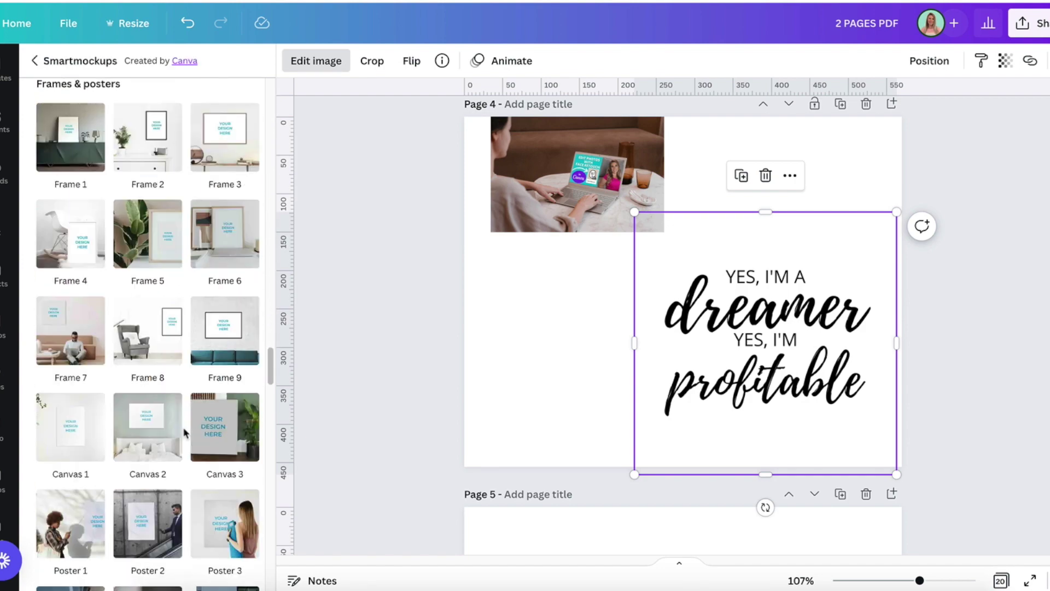
scroll(185, 433, "down", 4)
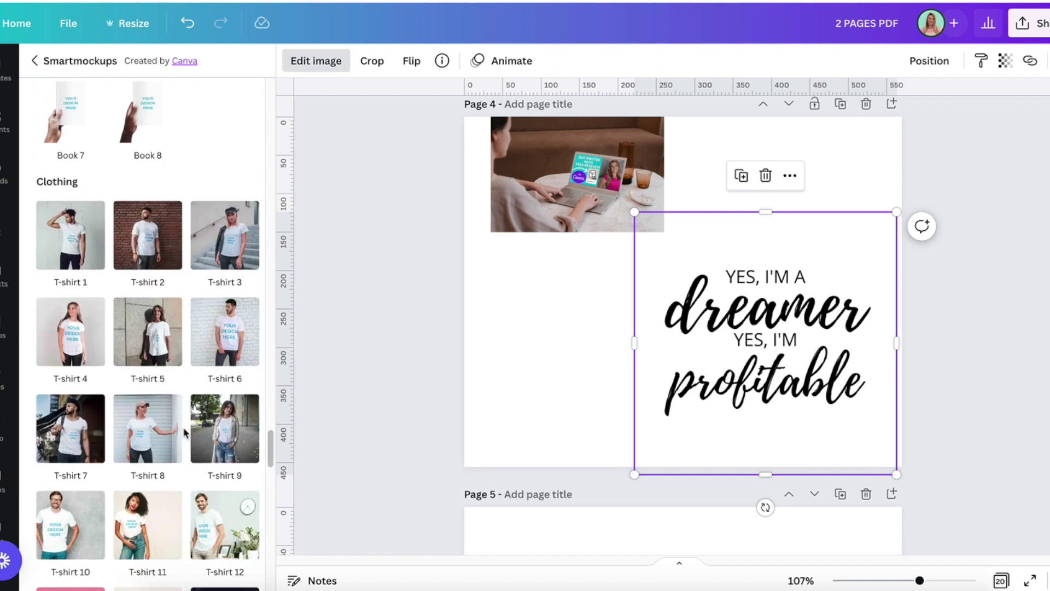
left_click(147, 326)
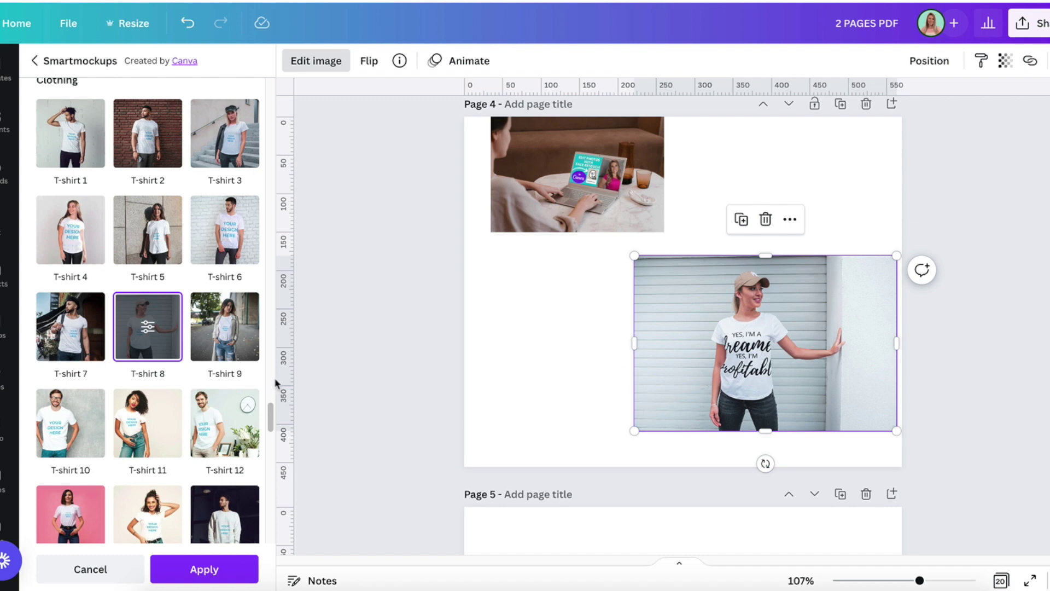
Step: Switch the dreamer design to the Hoodie 6 Smartmockup and set its crop to Fit
scroll(206, 408, "down", 12)
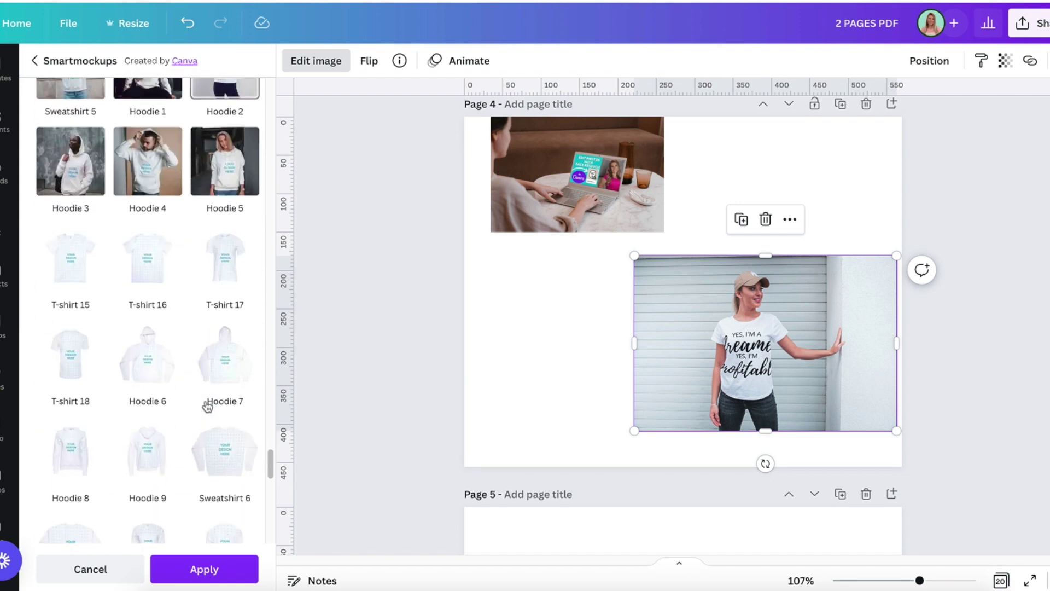
left_click(153, 359)
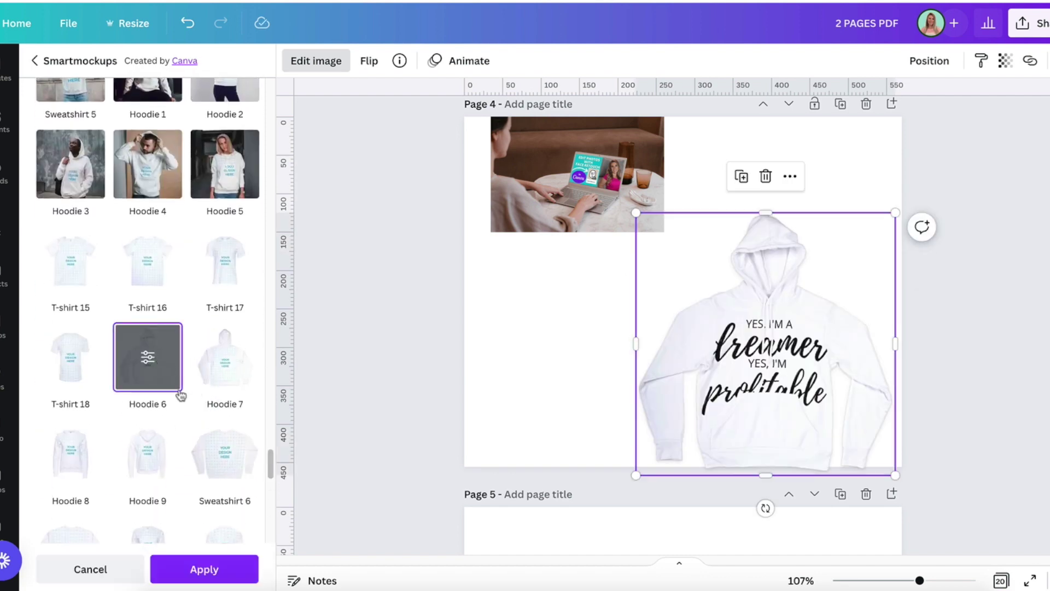
left_click(147, 359)
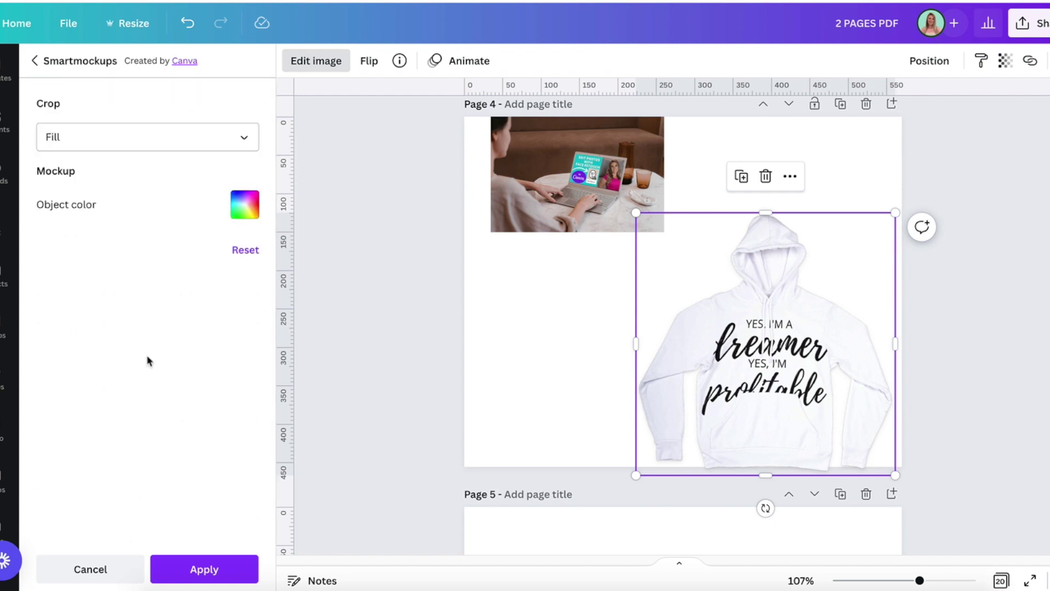
left_click(117, 137)
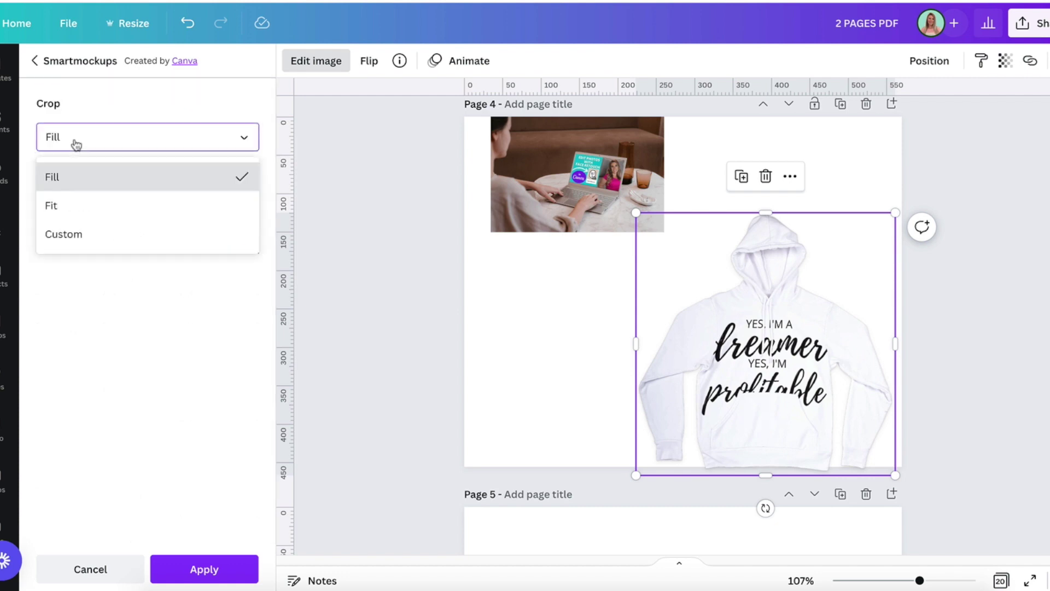
left_click(111, 215)
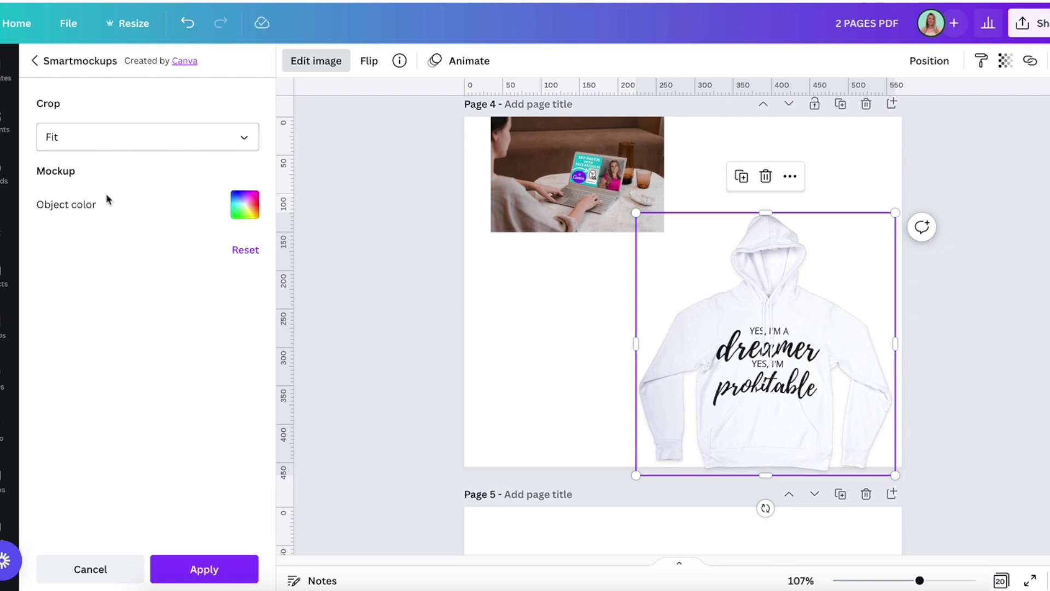
Step: Change the hoodie mockup's crop to Custom and reduce the design size to 49
left_click(188, 136)
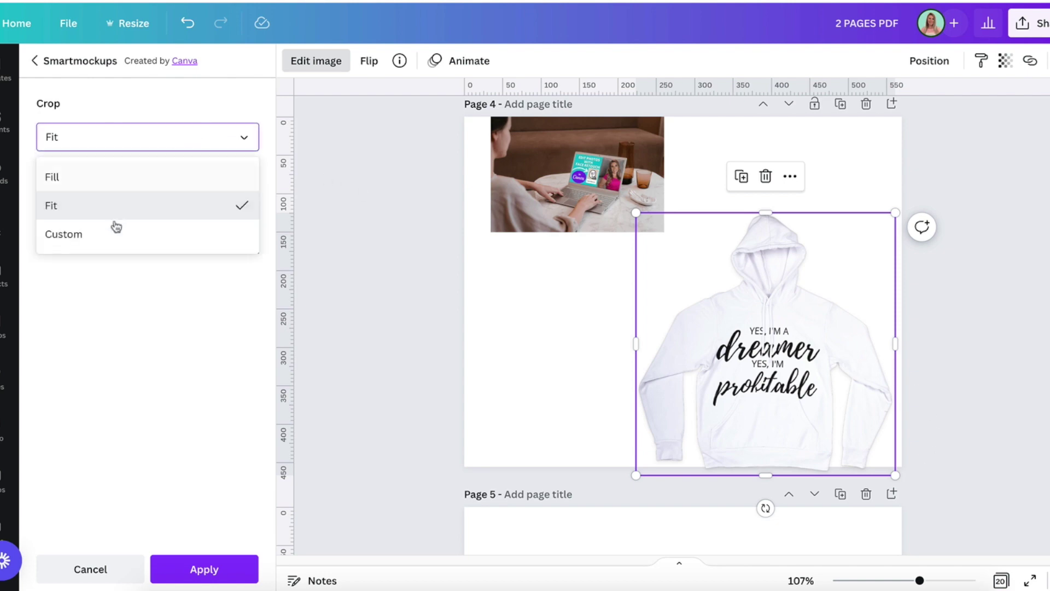
left_click(127, 234)
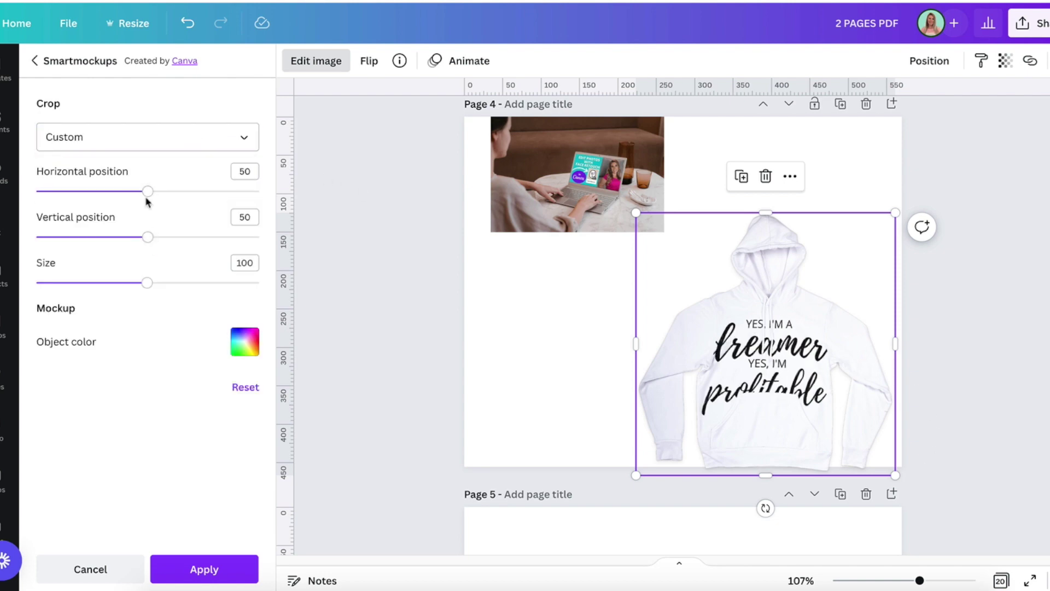
left_click_drag(141, 290, 104, 295)
left_click_drag(91, 289, 90, 285)
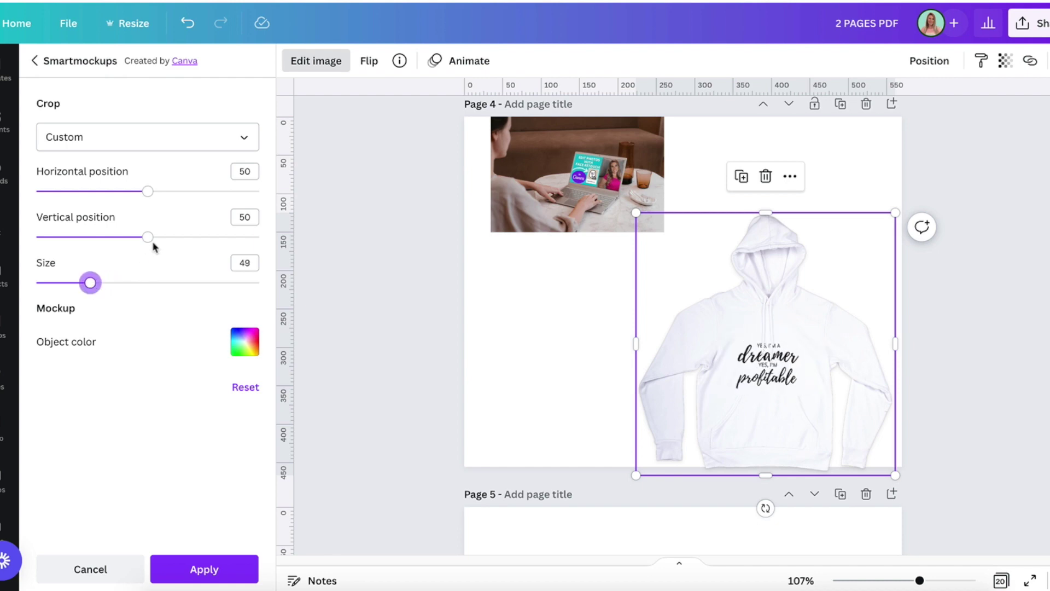
Step: Place the design on the hoodie's chest with horizontal position 80, size 28 and vertical position about 27
left_click_drag(148, 191, 212, 194)
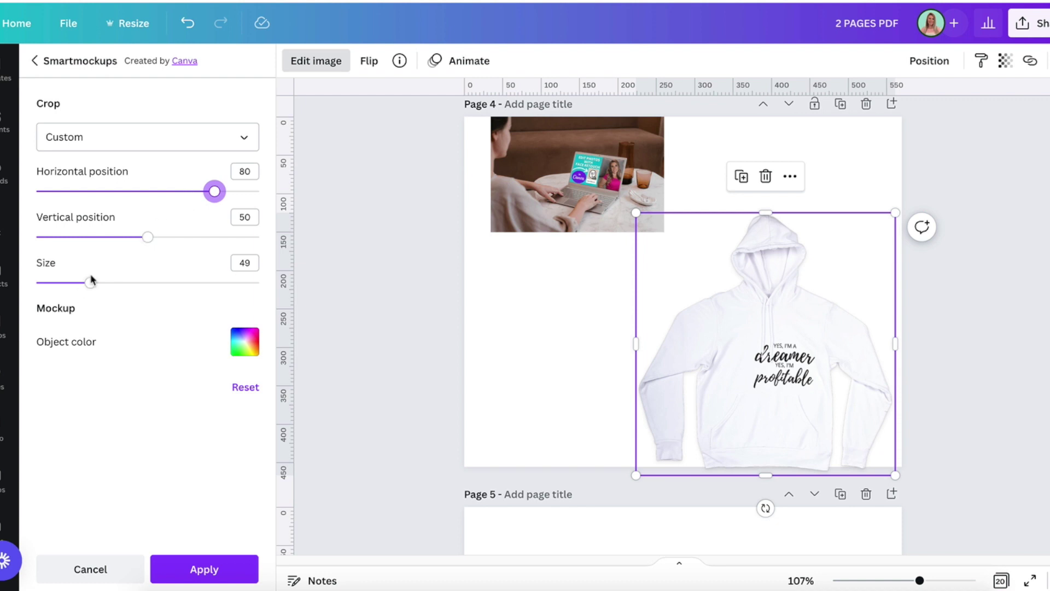
left_click_drag(90, 282, 67, 283)
left_click_drag(148, 239, 110, 239)
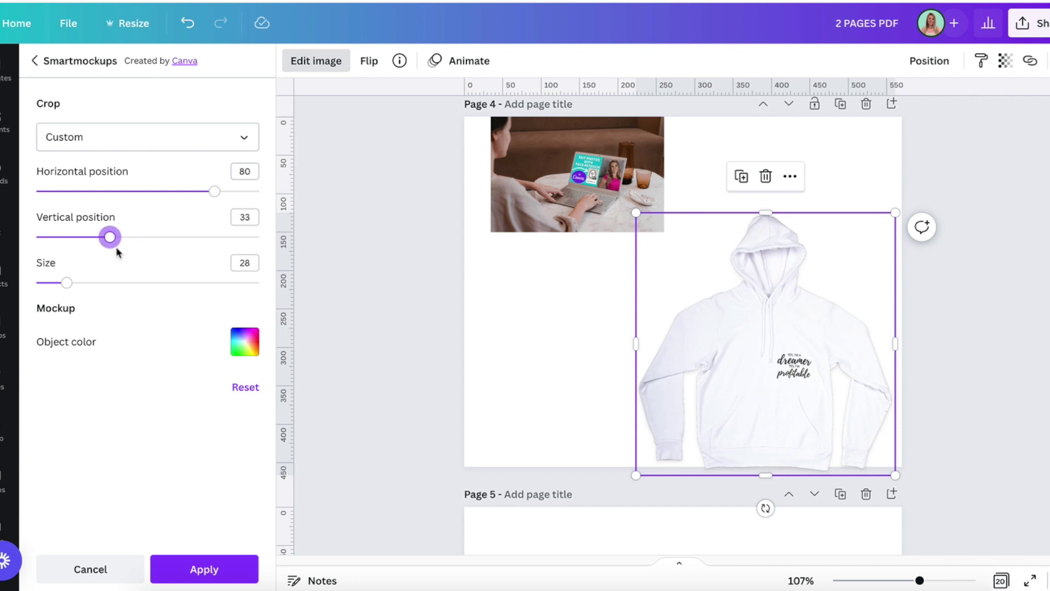
left_click_drag(109, 237, 97, 238)
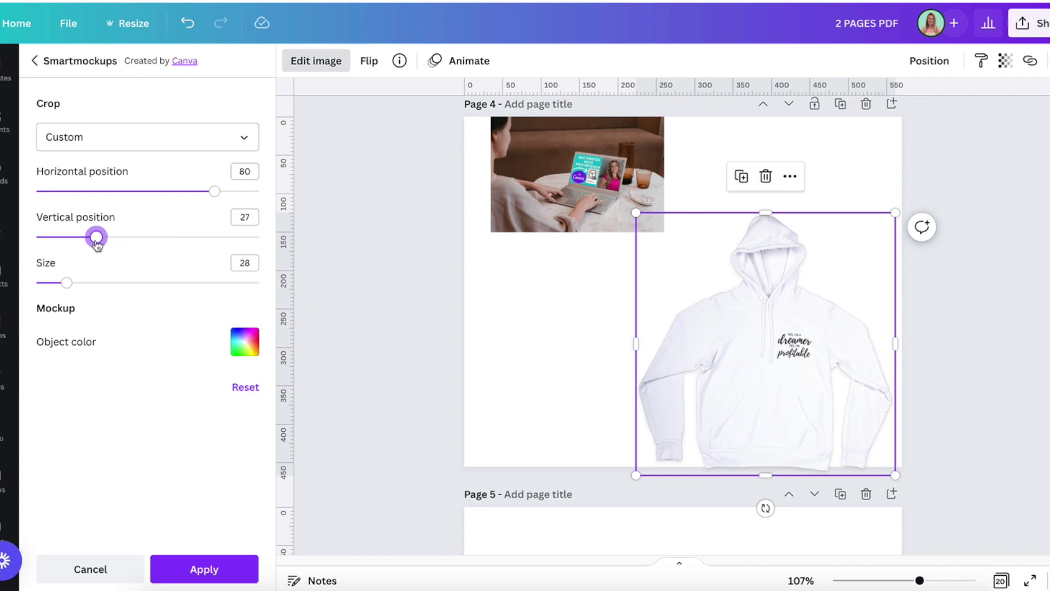
left_click(347, 298)
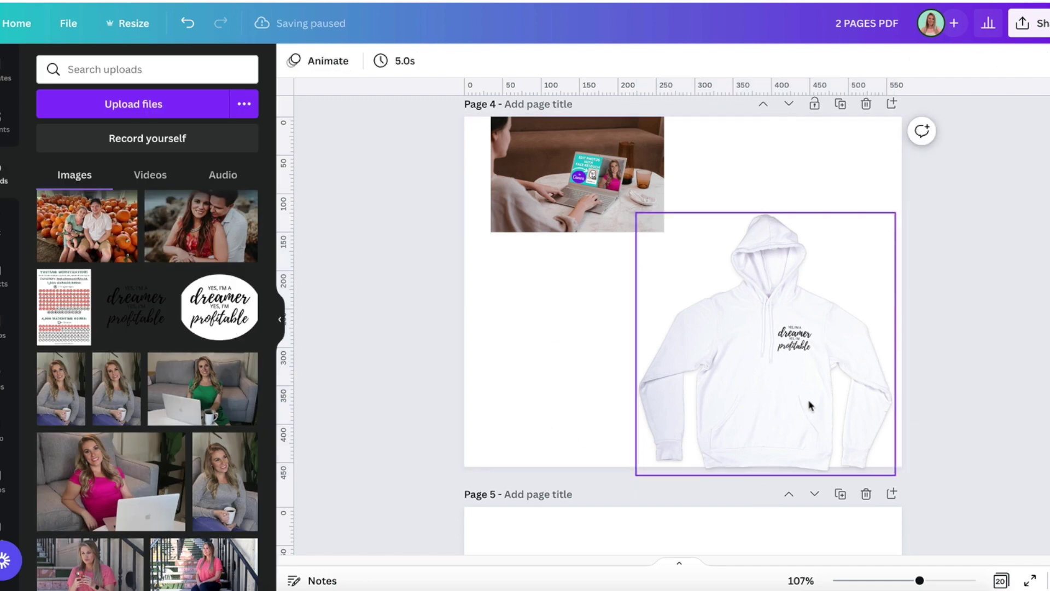
Step: Move the hoodie mockup up so it fits within page 4, and open its image editing options
left_click_drag(809, 403, 809, 385)
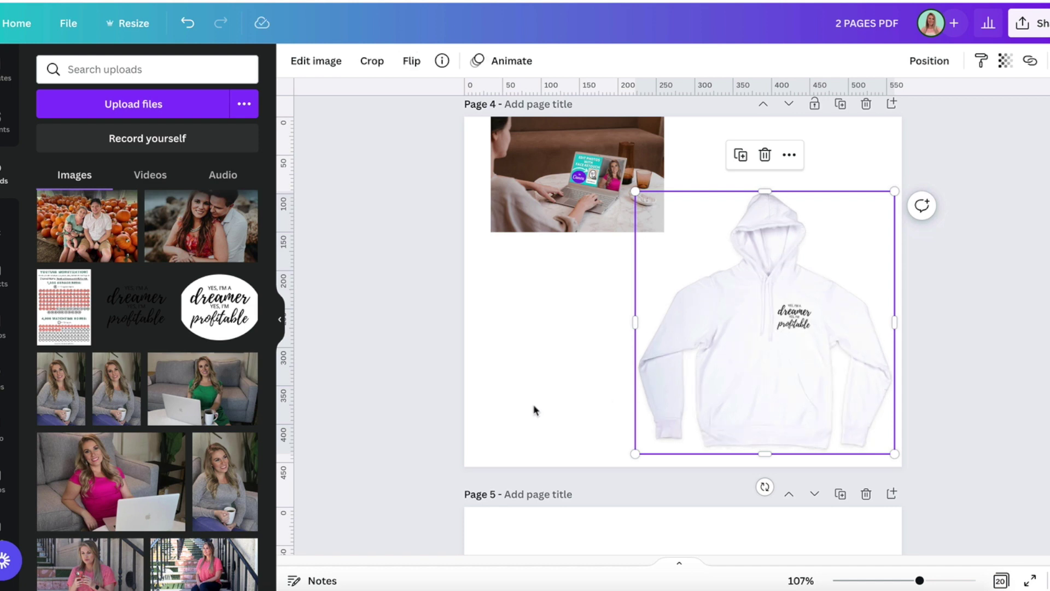
left_click(317, 62)
scroll(148, 328, "down", 5)
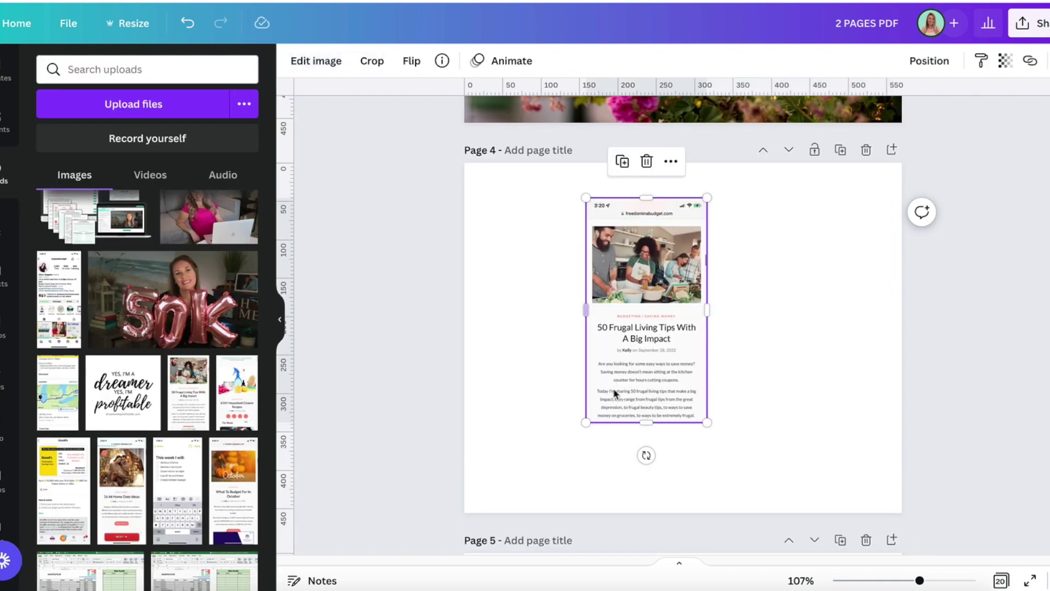
Step: Apply the Phone 7 Smartmockup to the "50 Frugal Living Tips With A Big Impact" screenshot and enlarge it to page 4's full width
left_click(314, 62)
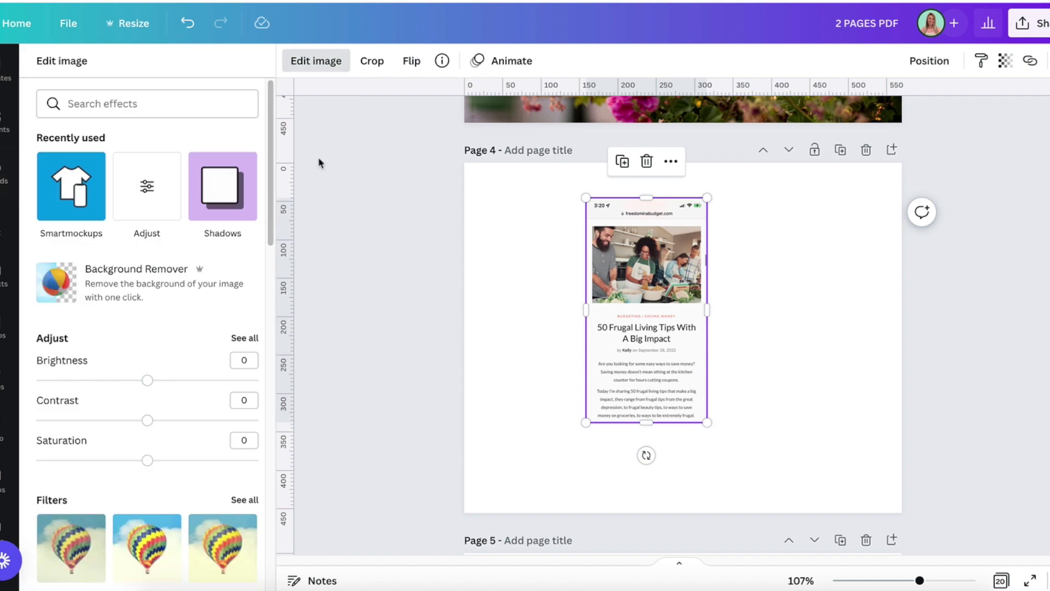
scroll(96, 367, "down", 5)
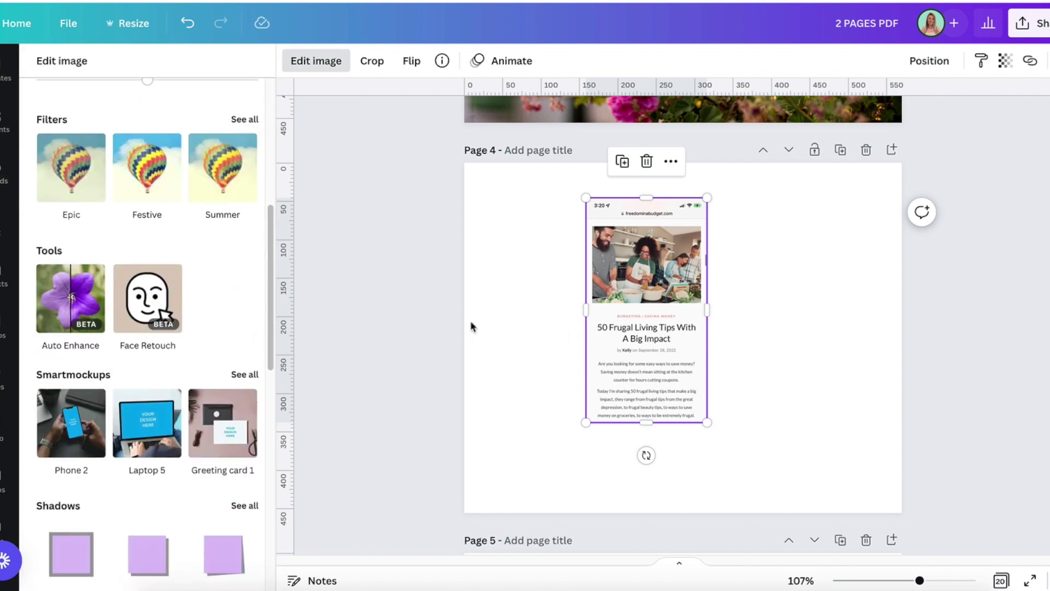
left_click(245, 374)
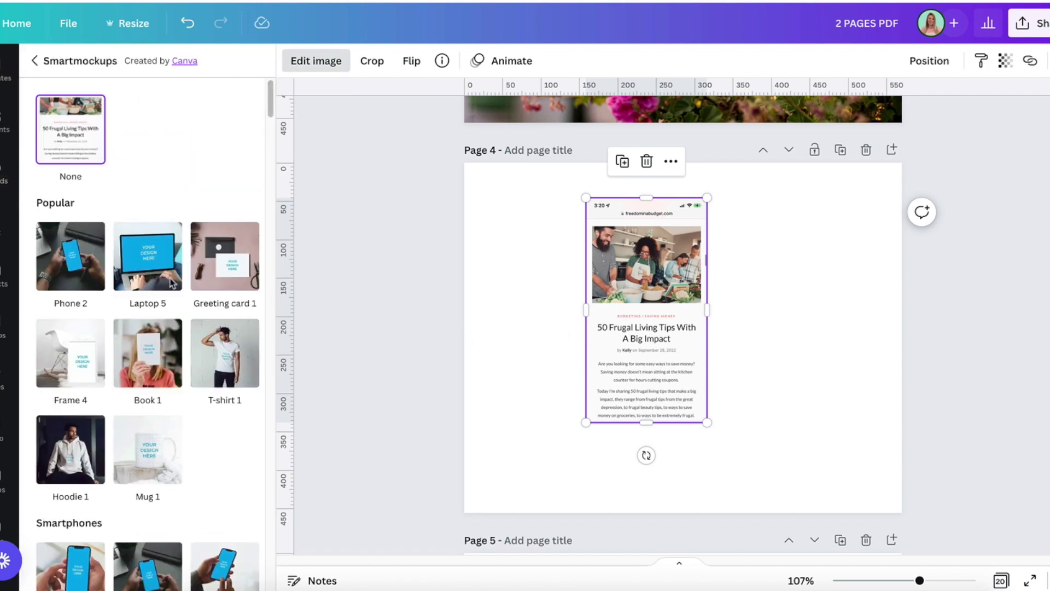
scroll(123, 417, "down", 6)
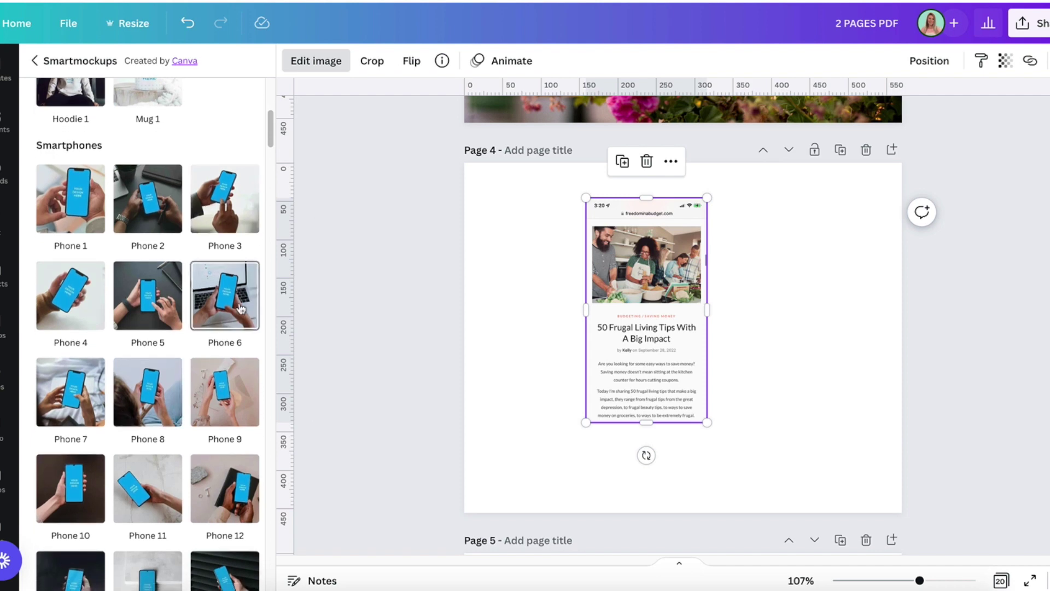
left_click(63, 399)
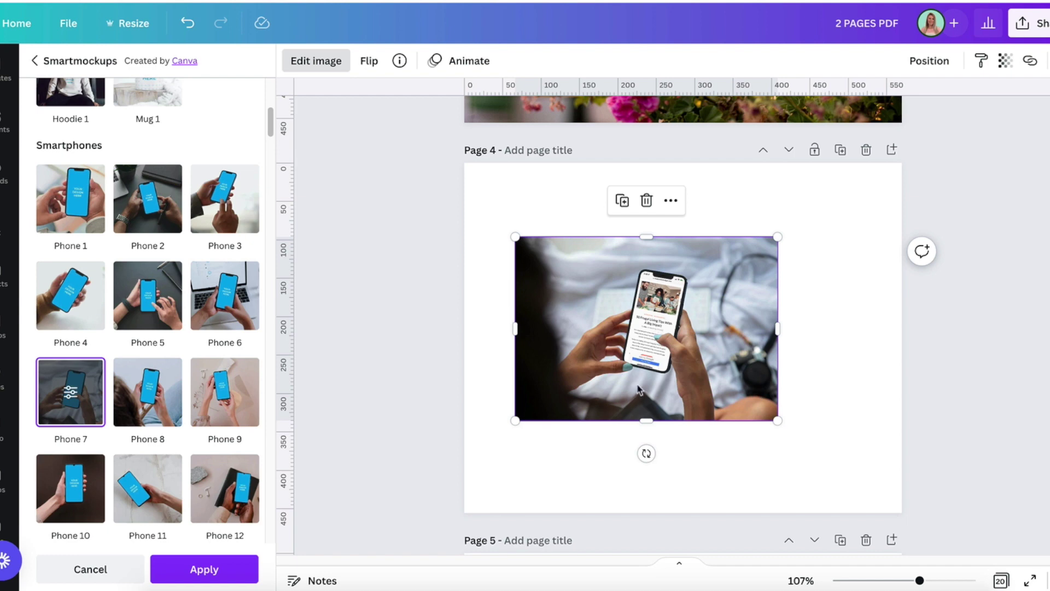
left_click_drag(733, 376, 682, 297)
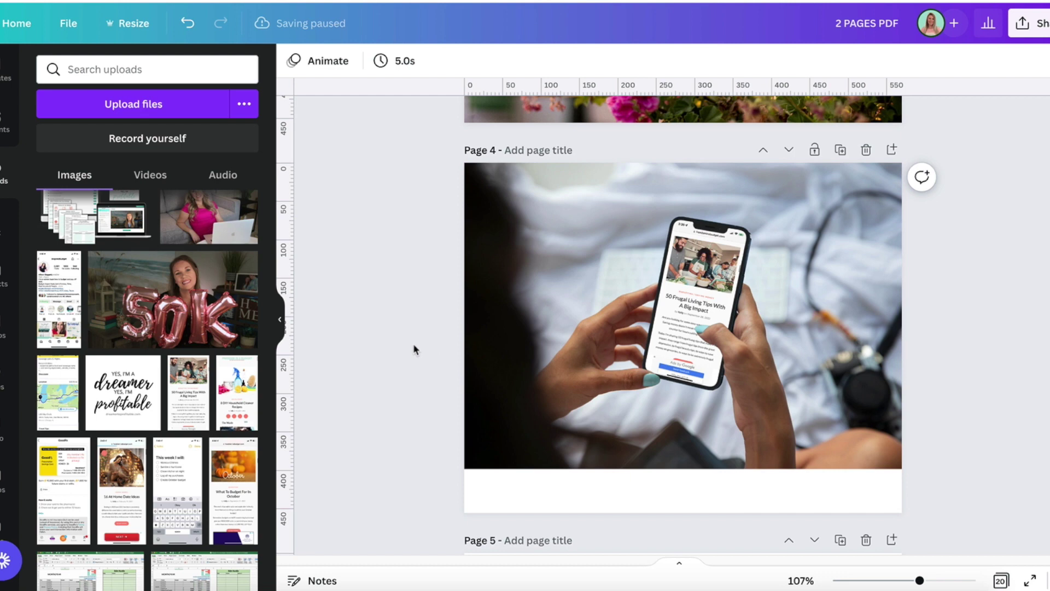